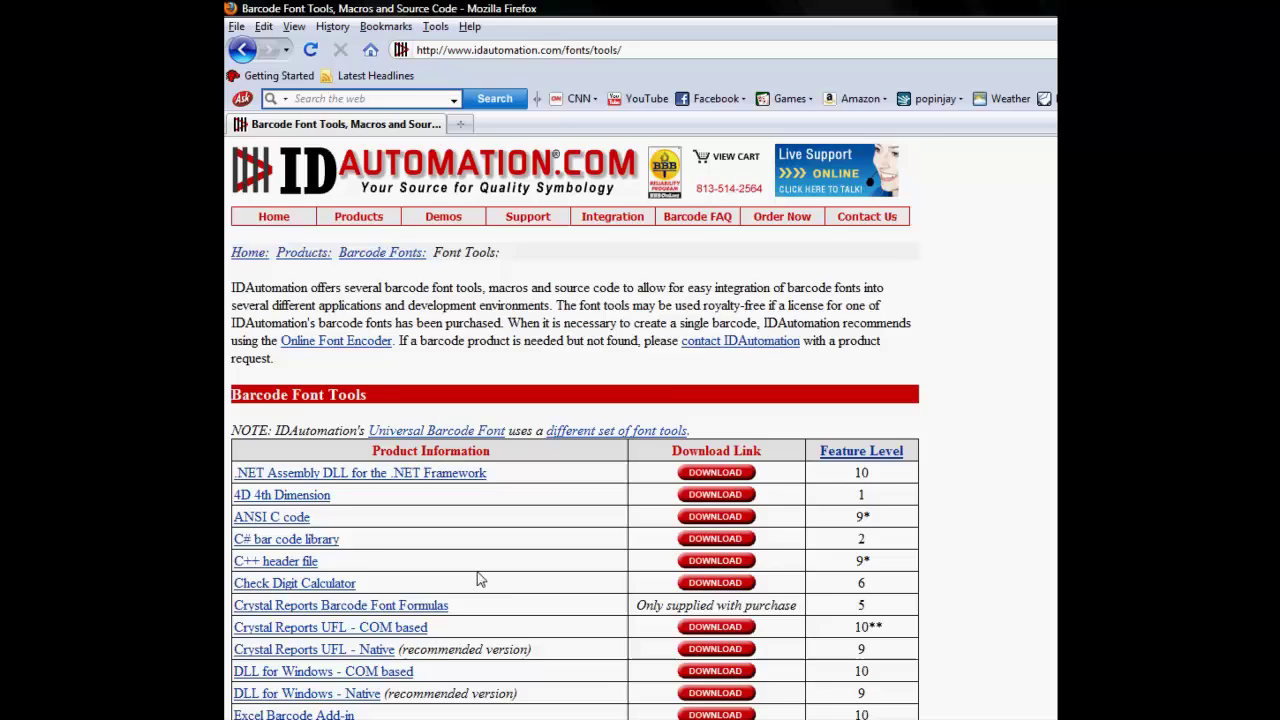
- Scroll IDAutomation's Font Tools page down to the OpenOffice & StarOffice VB macros row
scroll(477, 580, "down", 4)
scroll(477, 580, "down", 4)
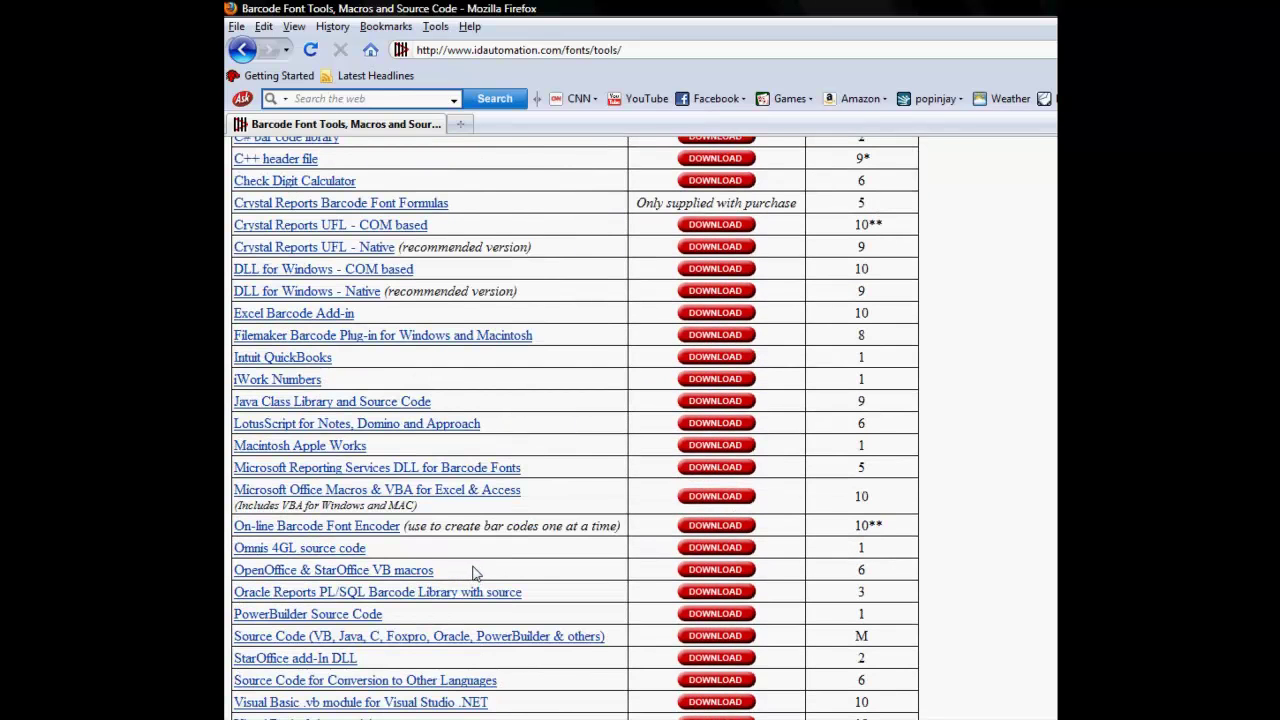
scroll(474, 572, "down", 2)
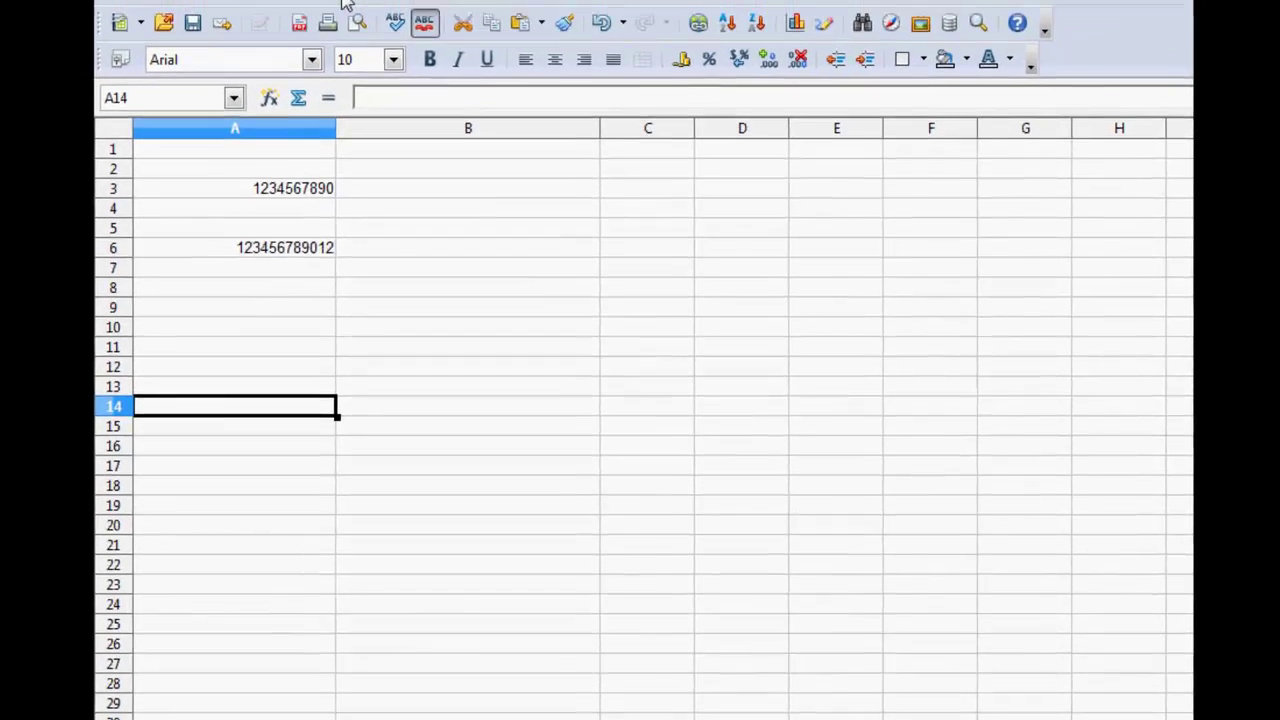
- Open the OpenOffice.org Basic Macros organizer via Tools > Macros > Organize Macros
left_click(335, 9)
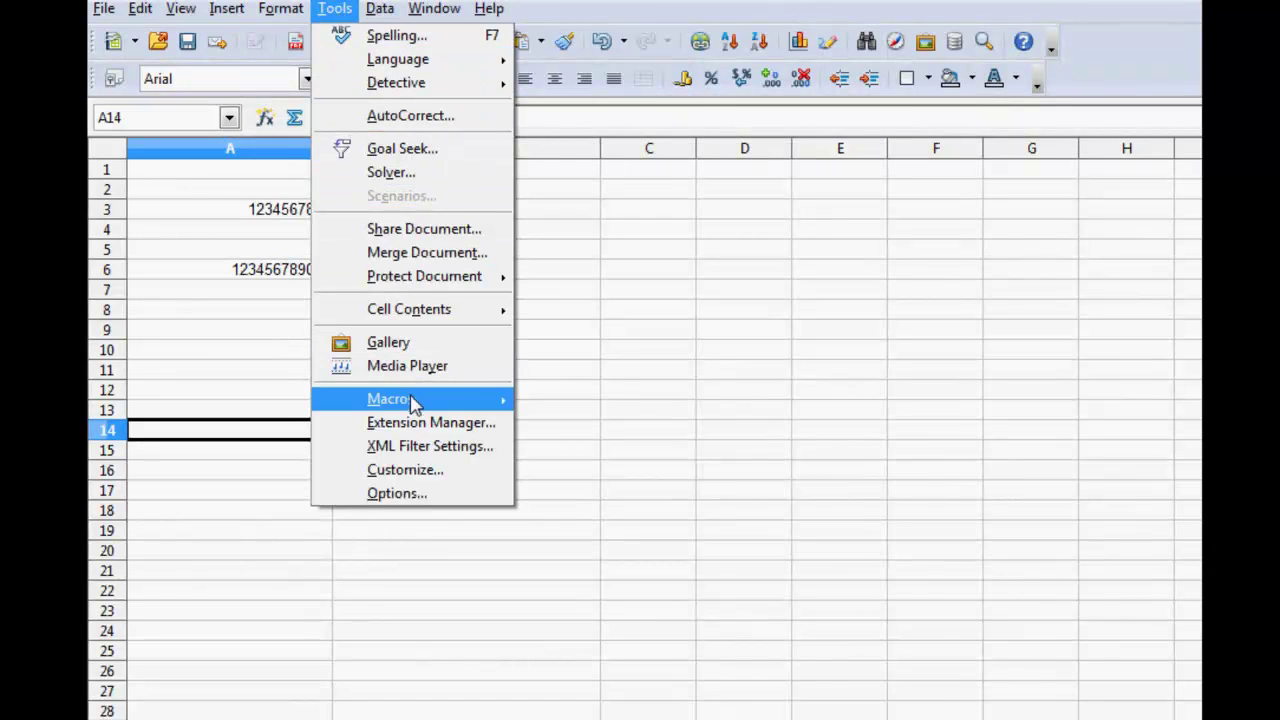
mouse_move(414, 402)
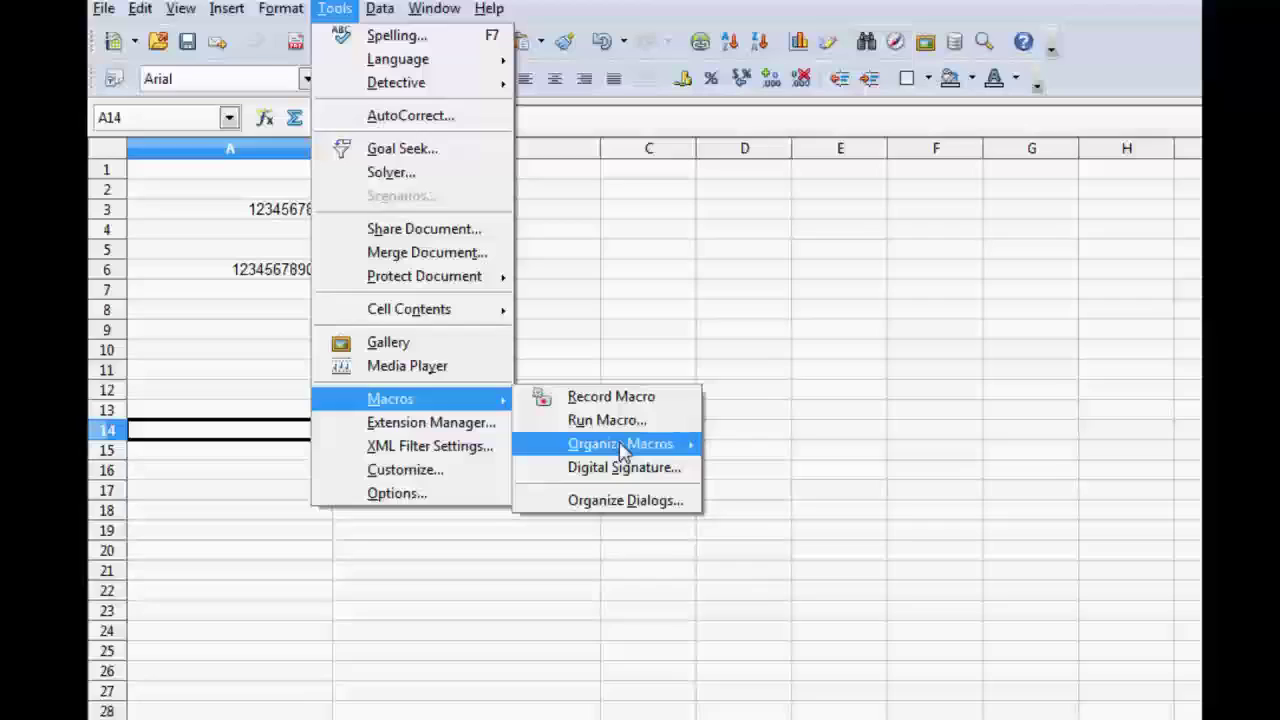
mouse_move(622, 451)
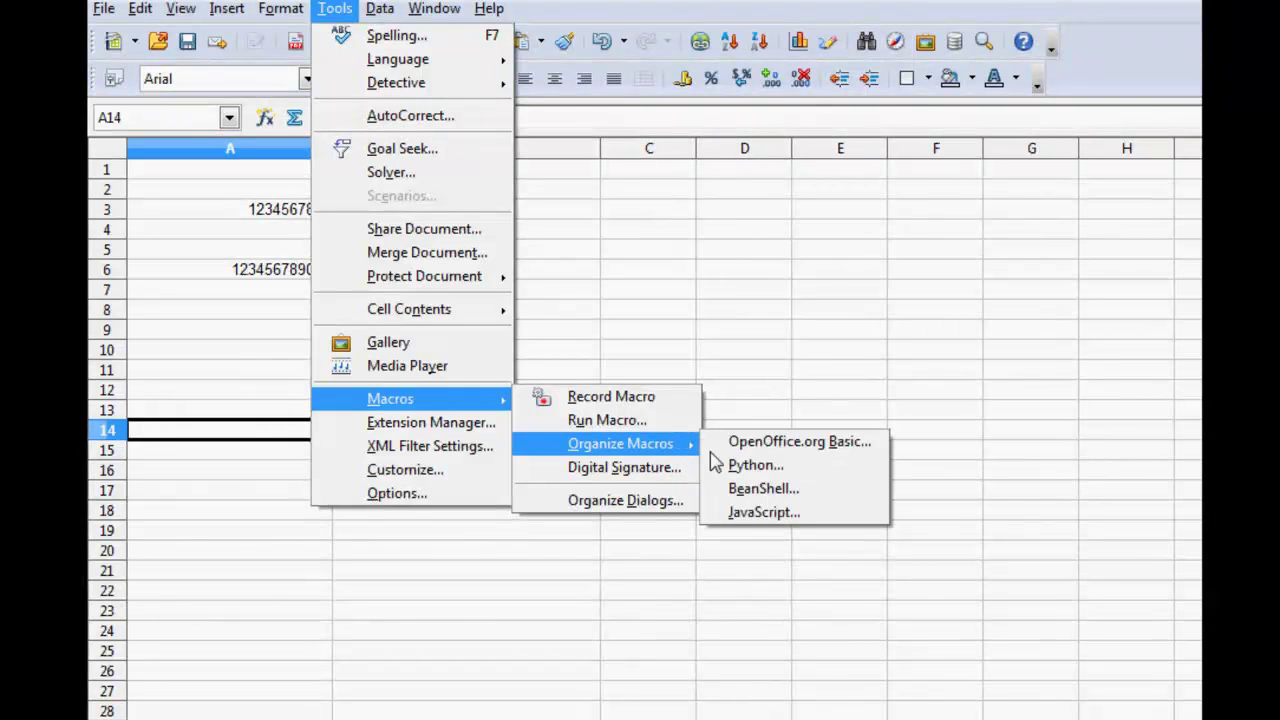
left_click(775, 447)
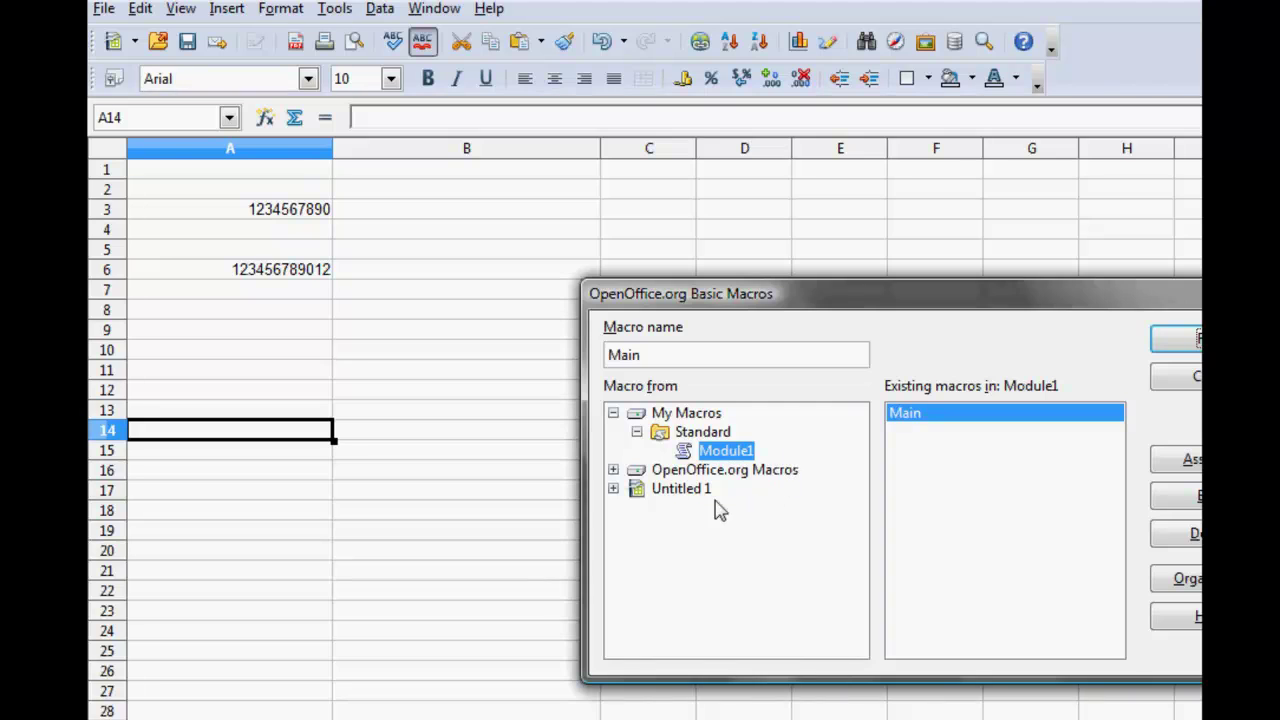
- Create a new Basic module named Module1 in the Untitled 1 document
left_click(678, 490)
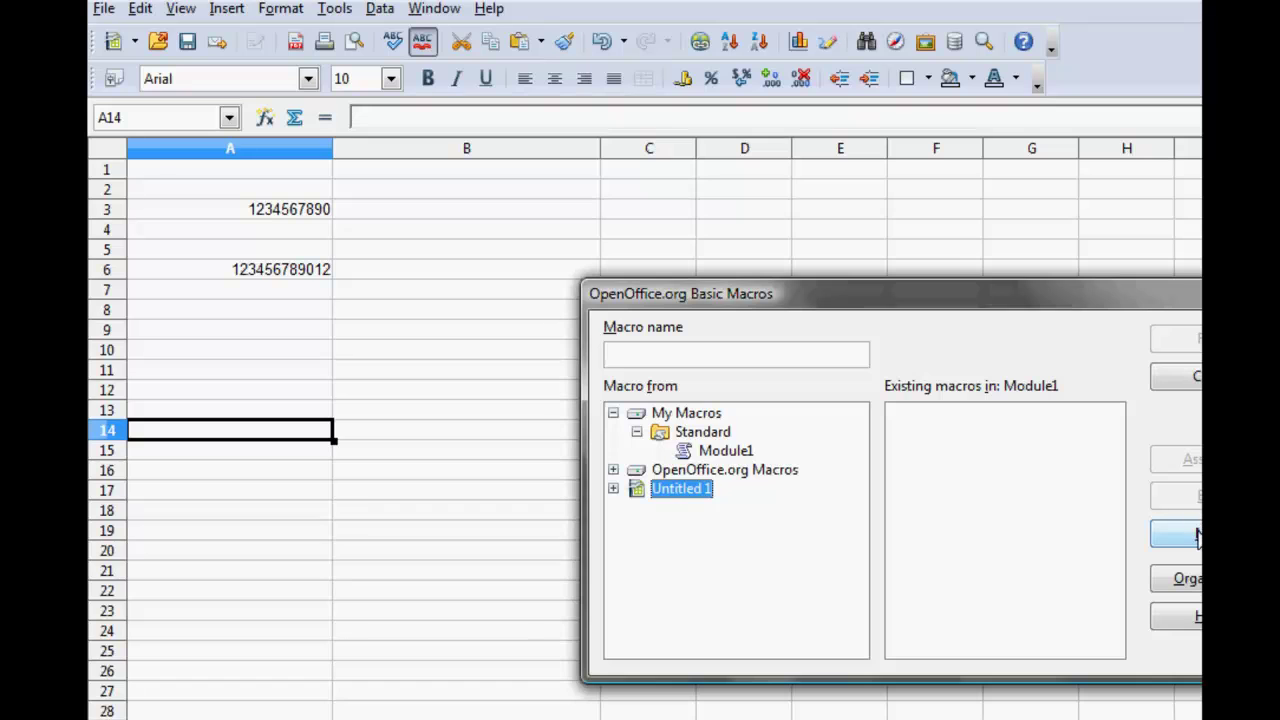
left_click_drag(1106, 318, 1000, 316)
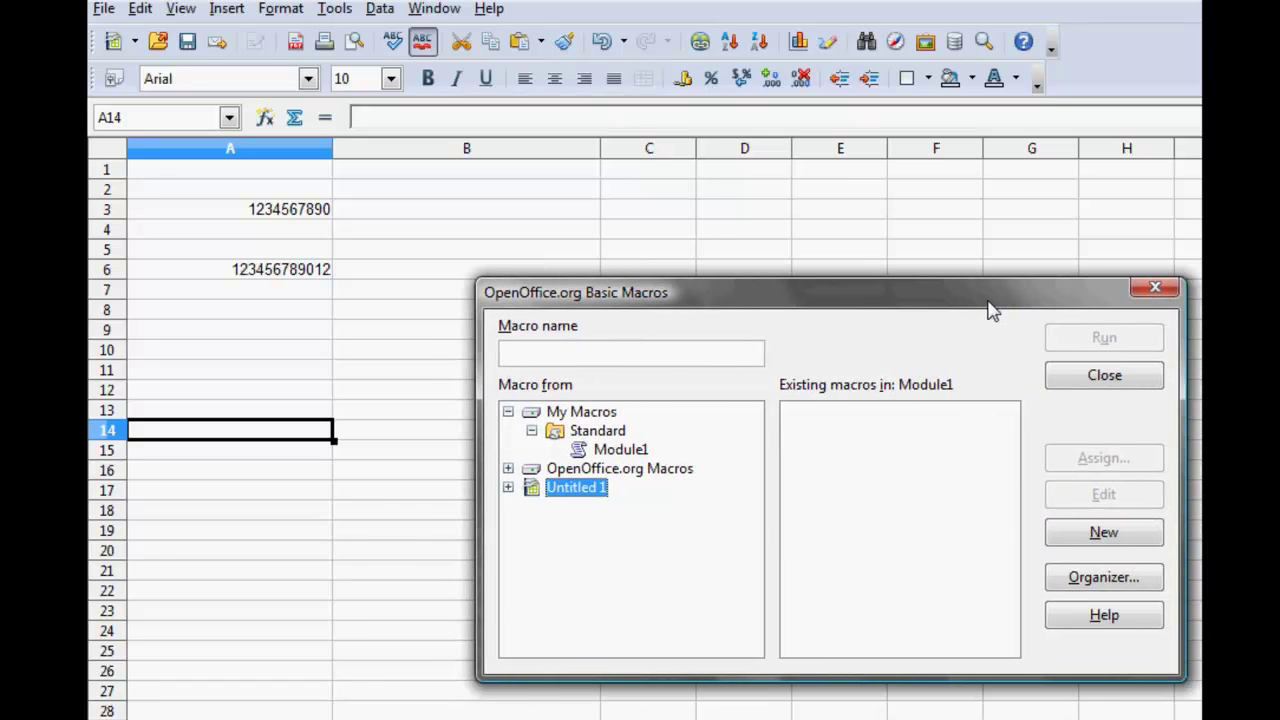
left_click(1110, 535)
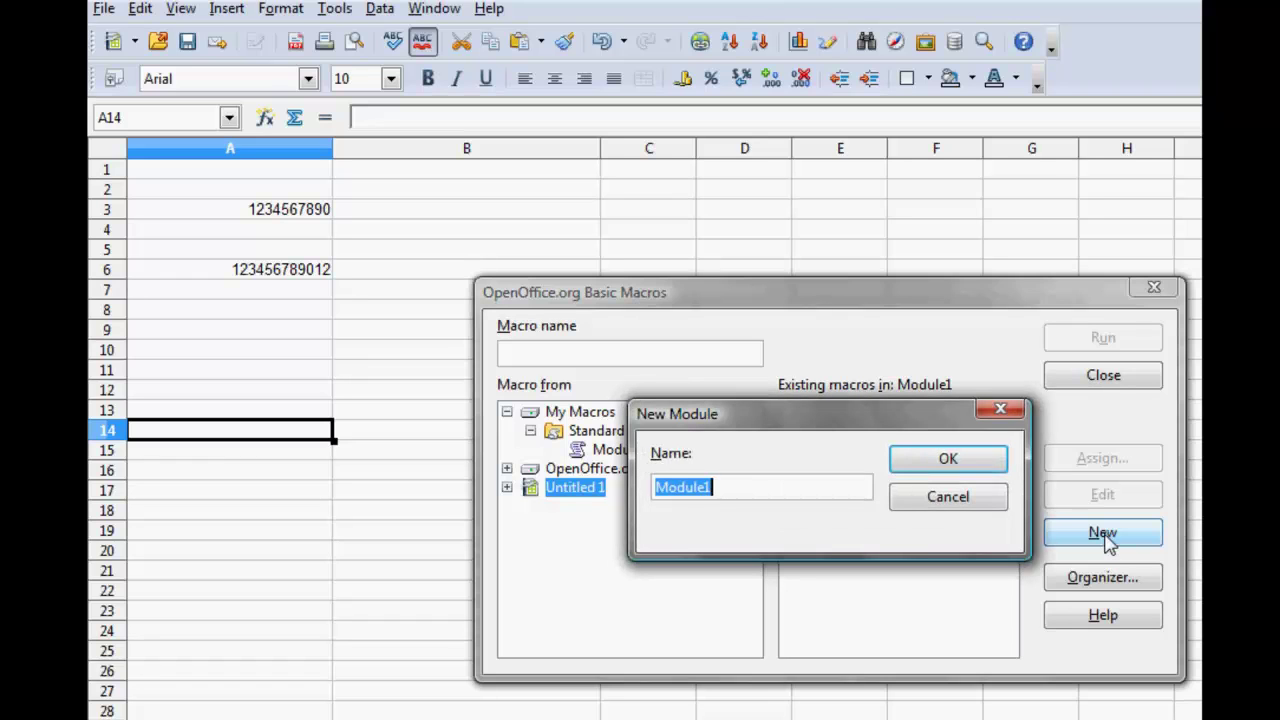
left_click(965, 467)
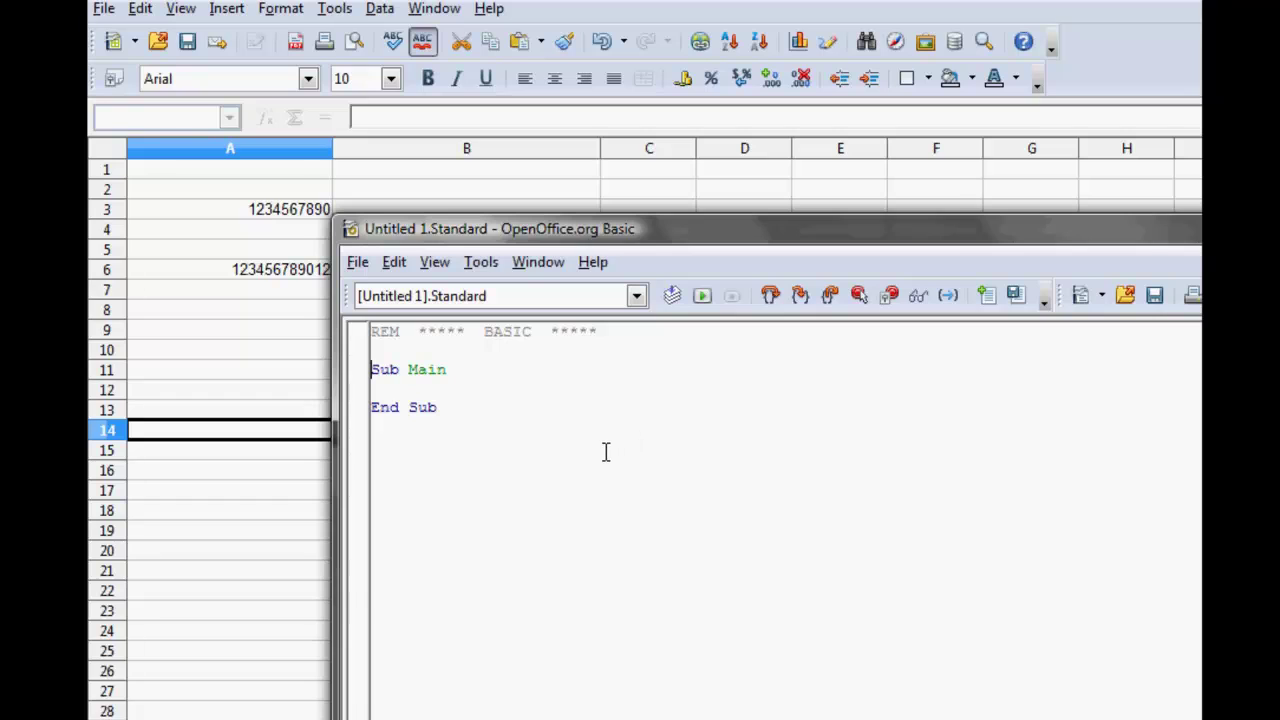
- Delete the default Sub Main and End Sub lines, leaving only the REM header
left_click_drag(471, 411, 374, 378)
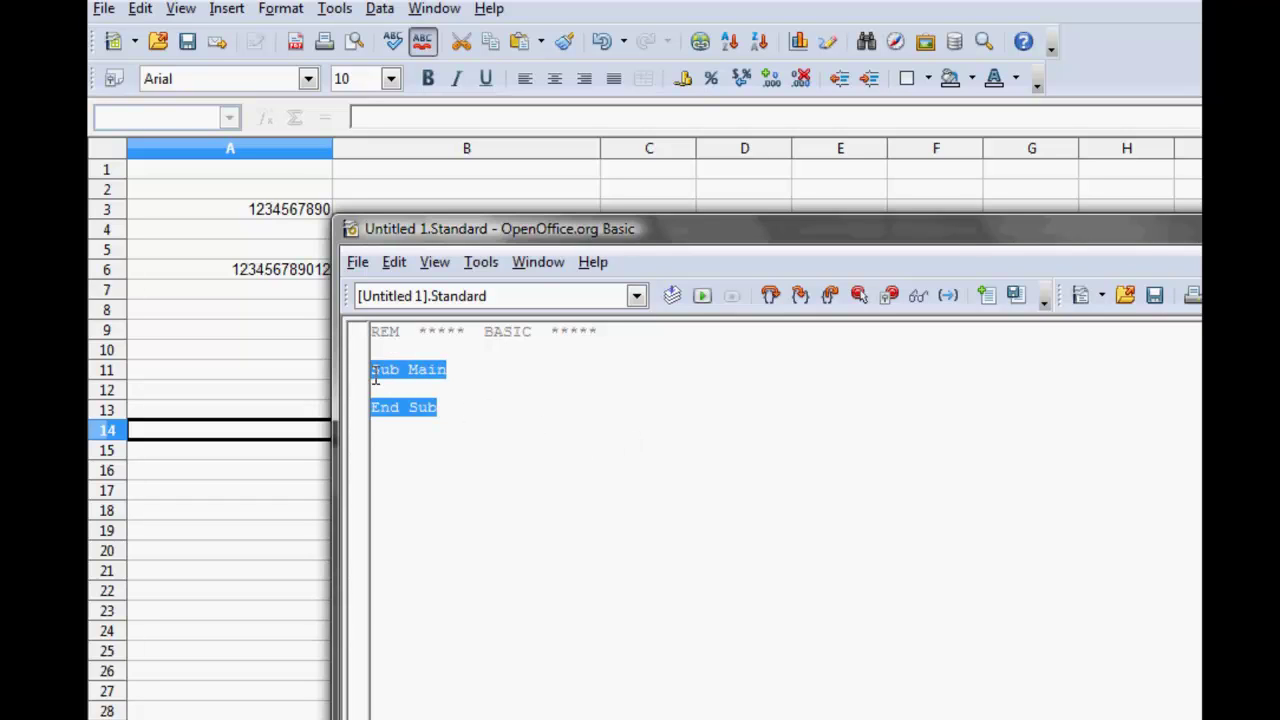
key("Delete")
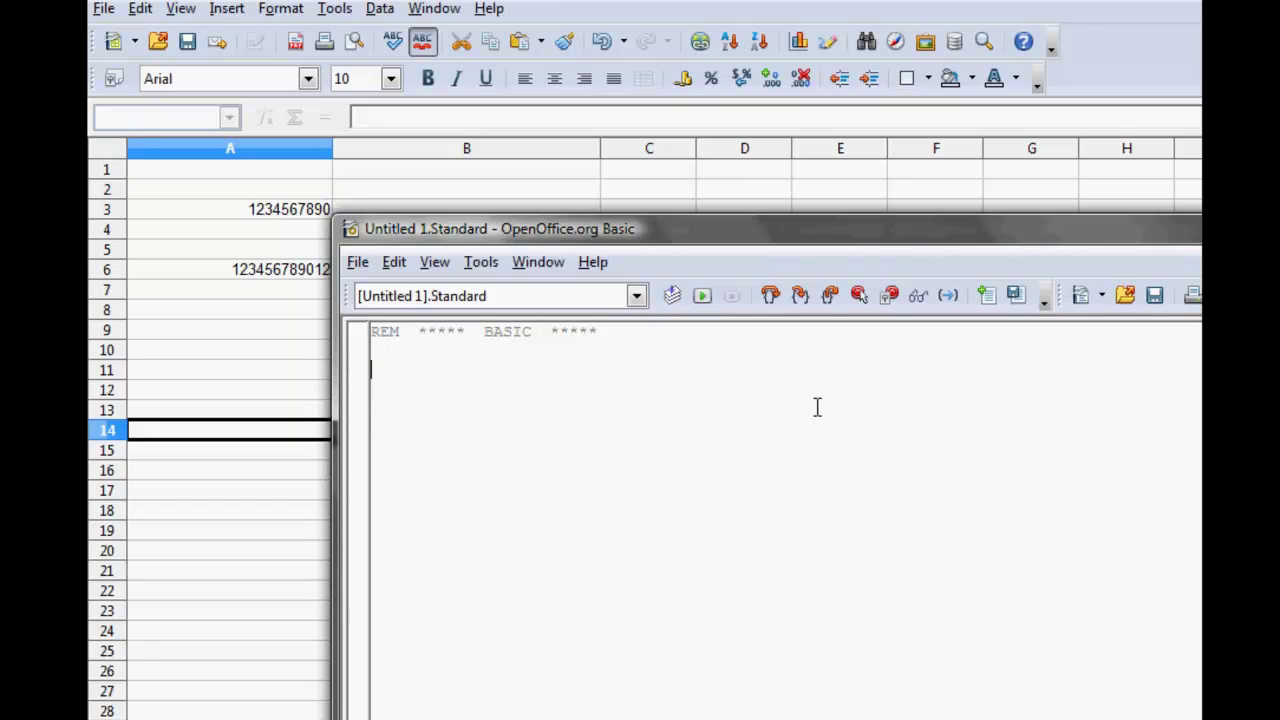
- Import IDAutomationVB.bas from Voice Mail > IDAutomation_OpenOffice into the module
left_click(988, 306)
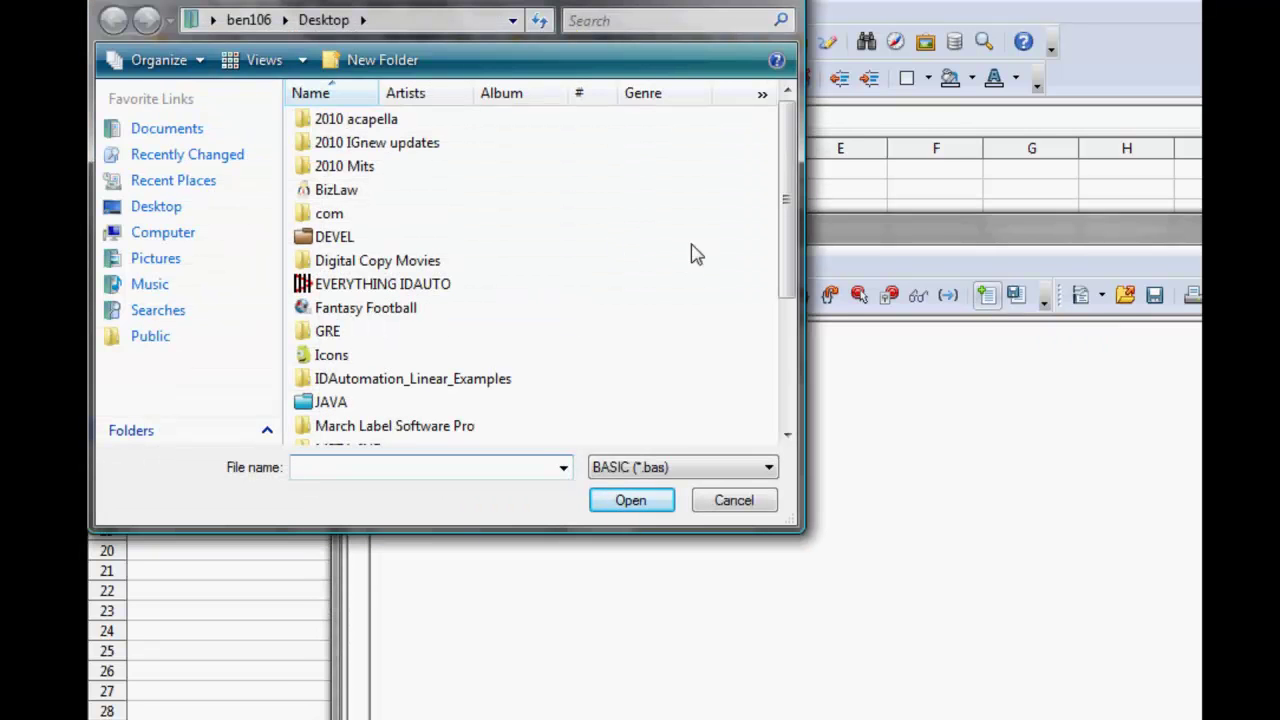
scroll(785, 265, "down", 3)
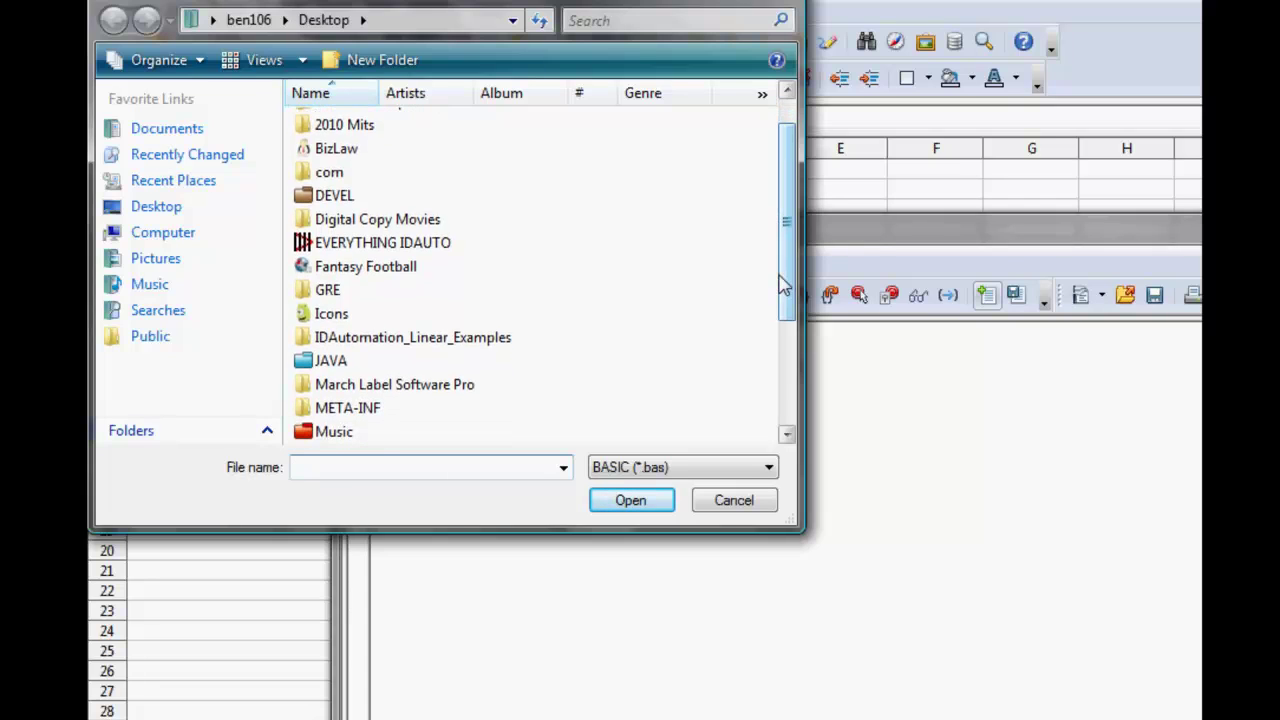
double_click(362, 440)
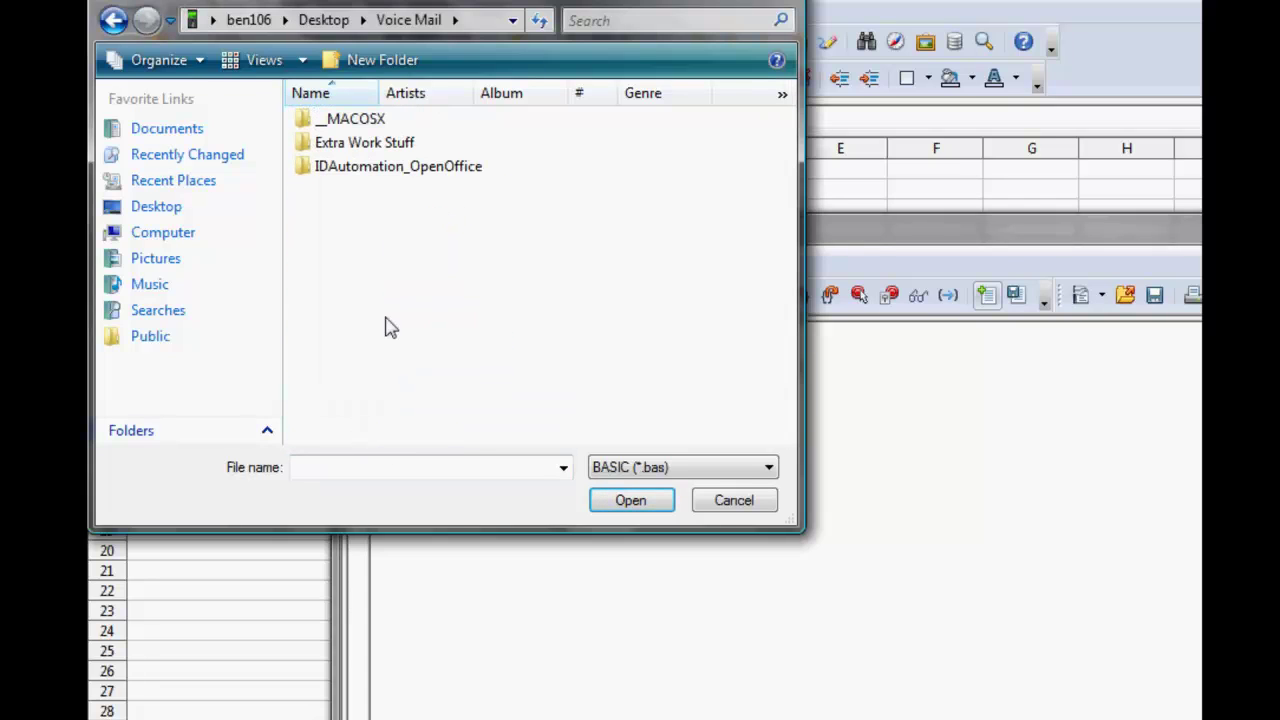
double_click(418, 170)
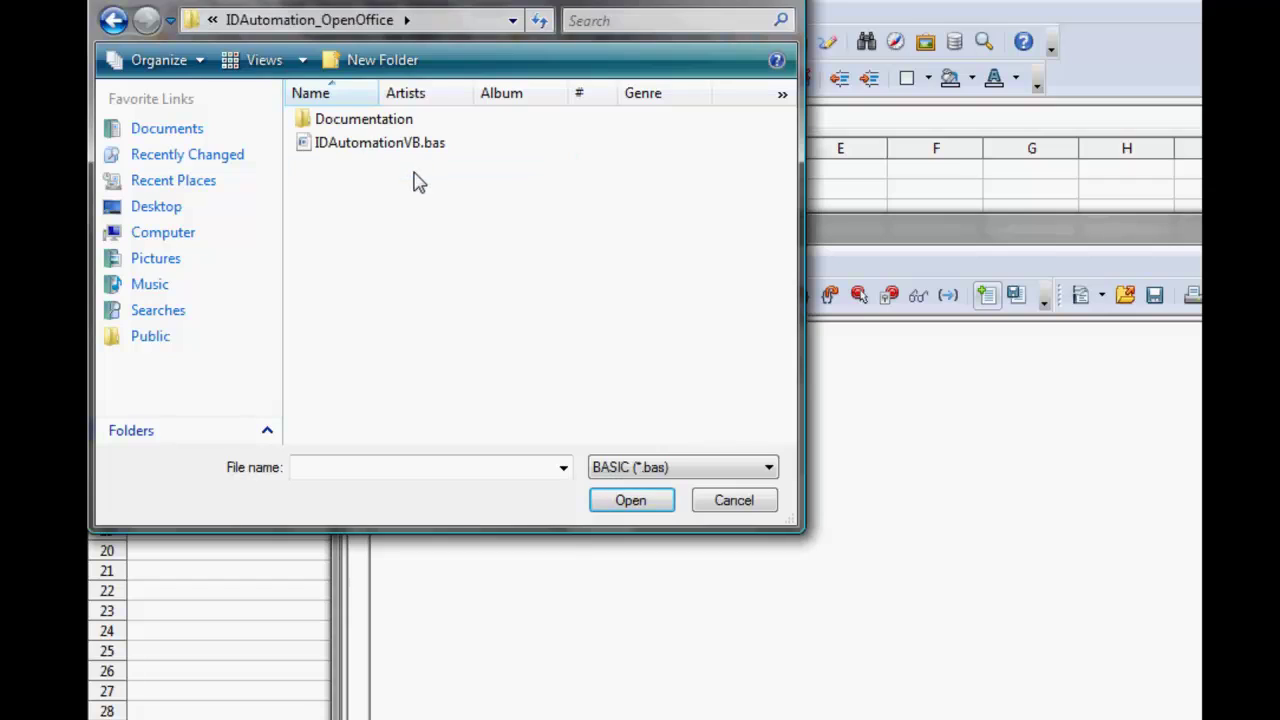
left_click(378, 147)
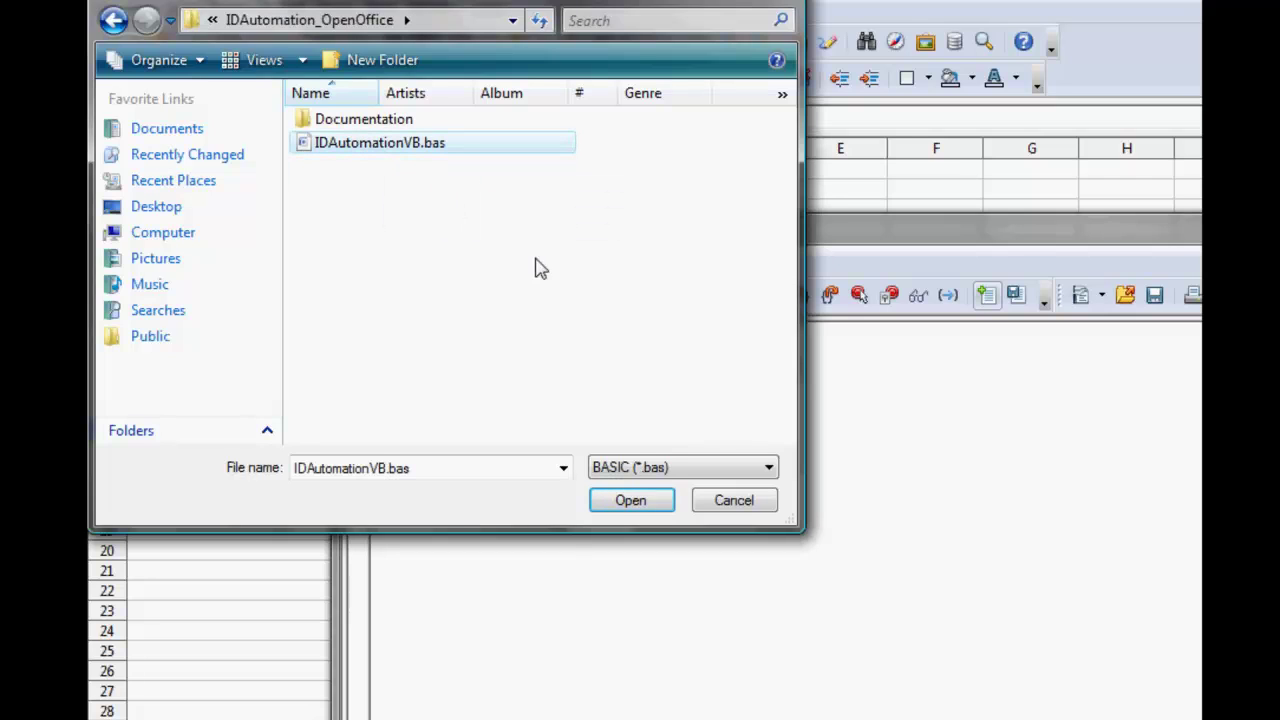
left_click(645, 503)
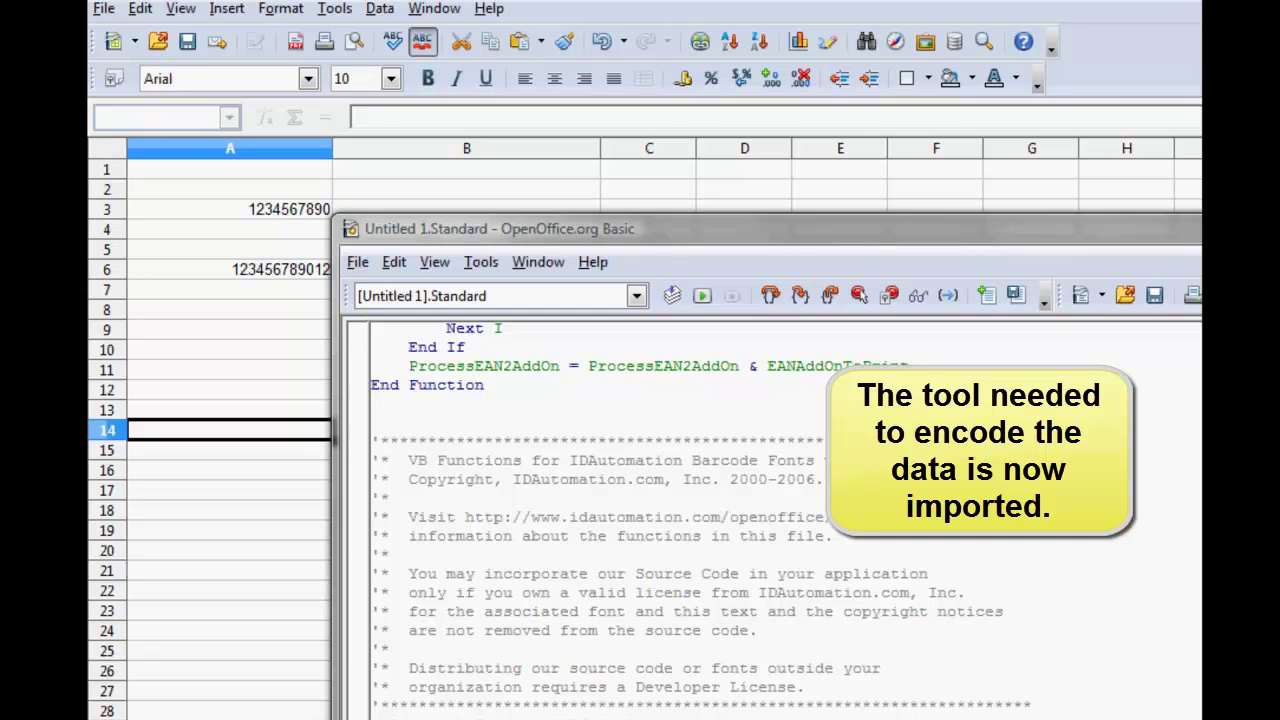
- Save the module's code as the BASIC file IDAtool
left_click(1016, 297)
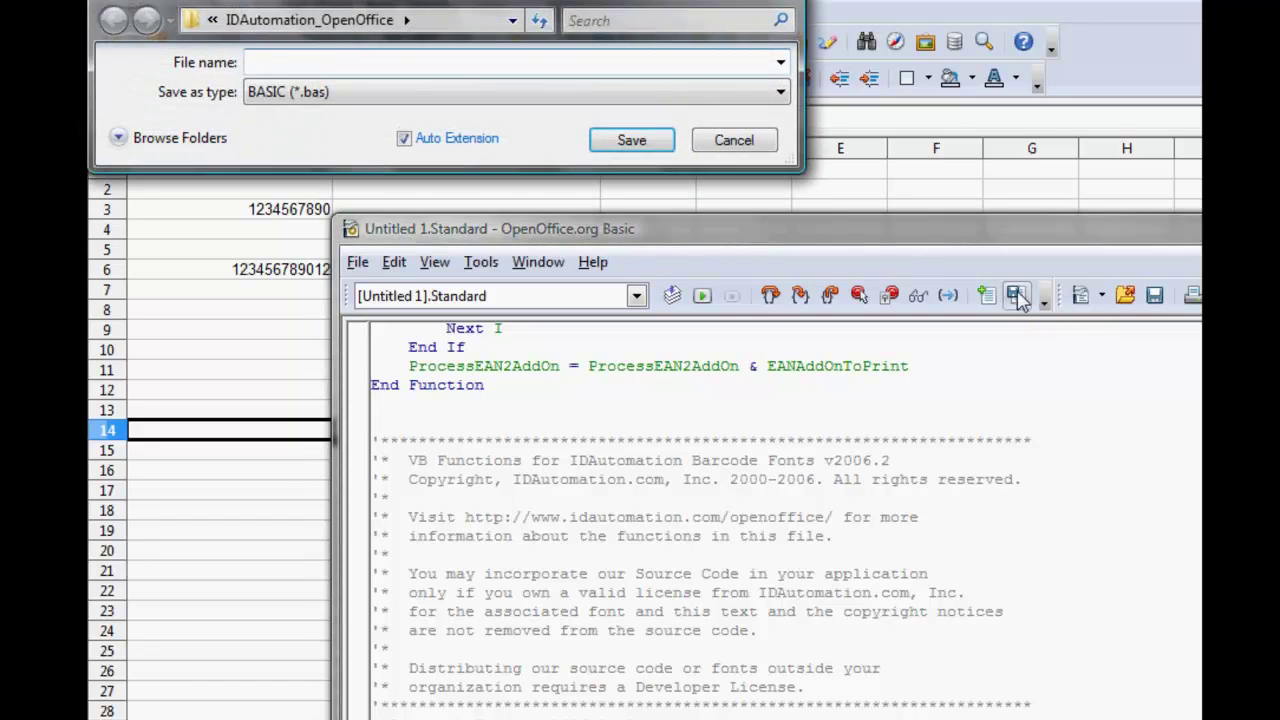
type("IDAtool")
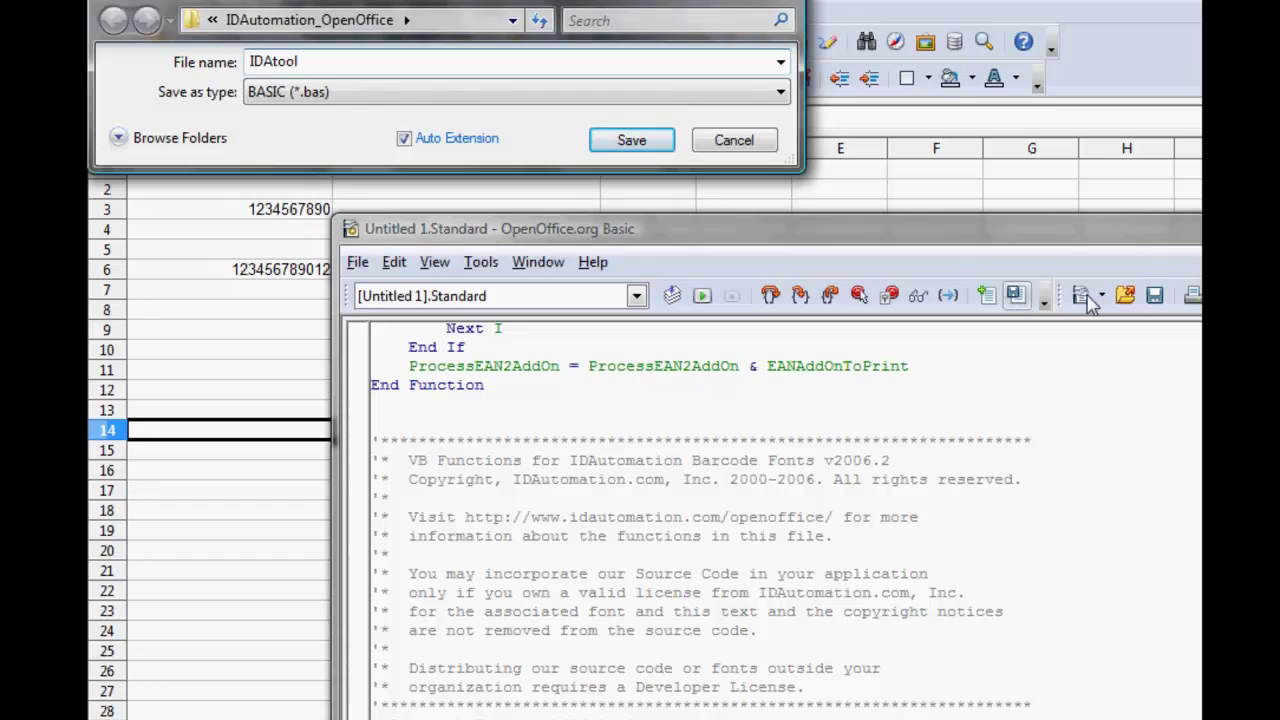
left_click(624, 146)
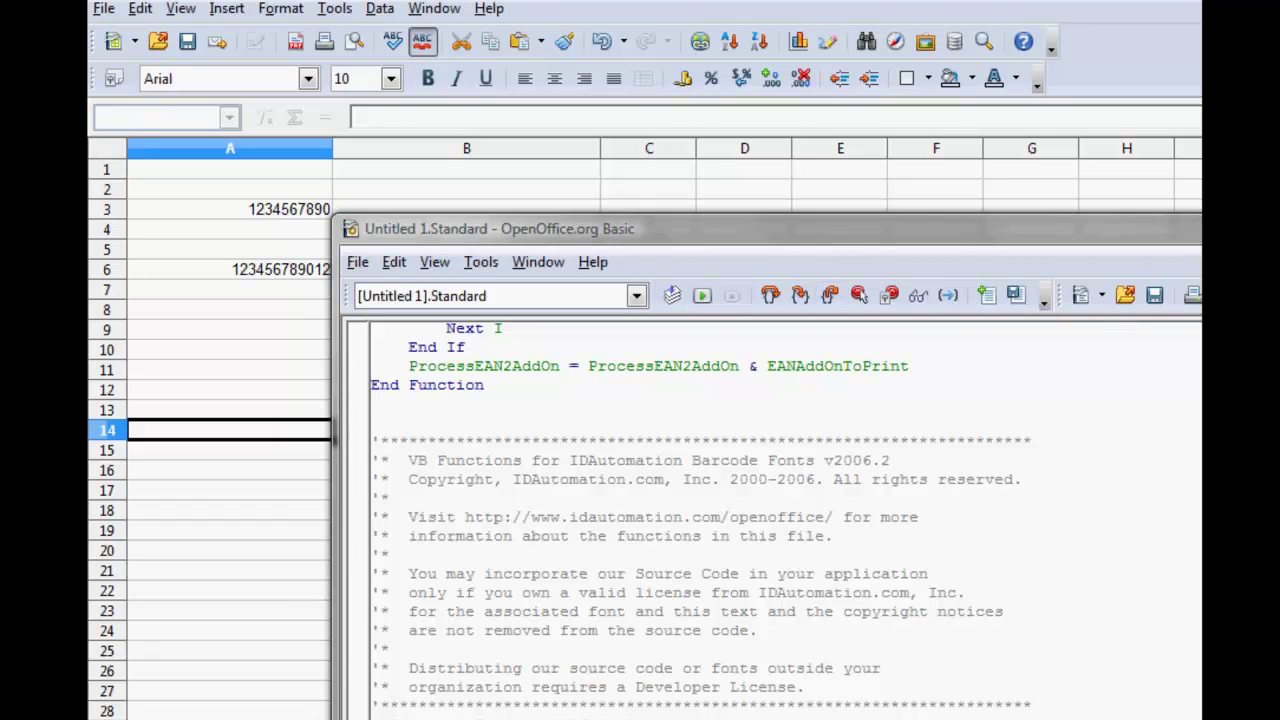
key("alt+F4")
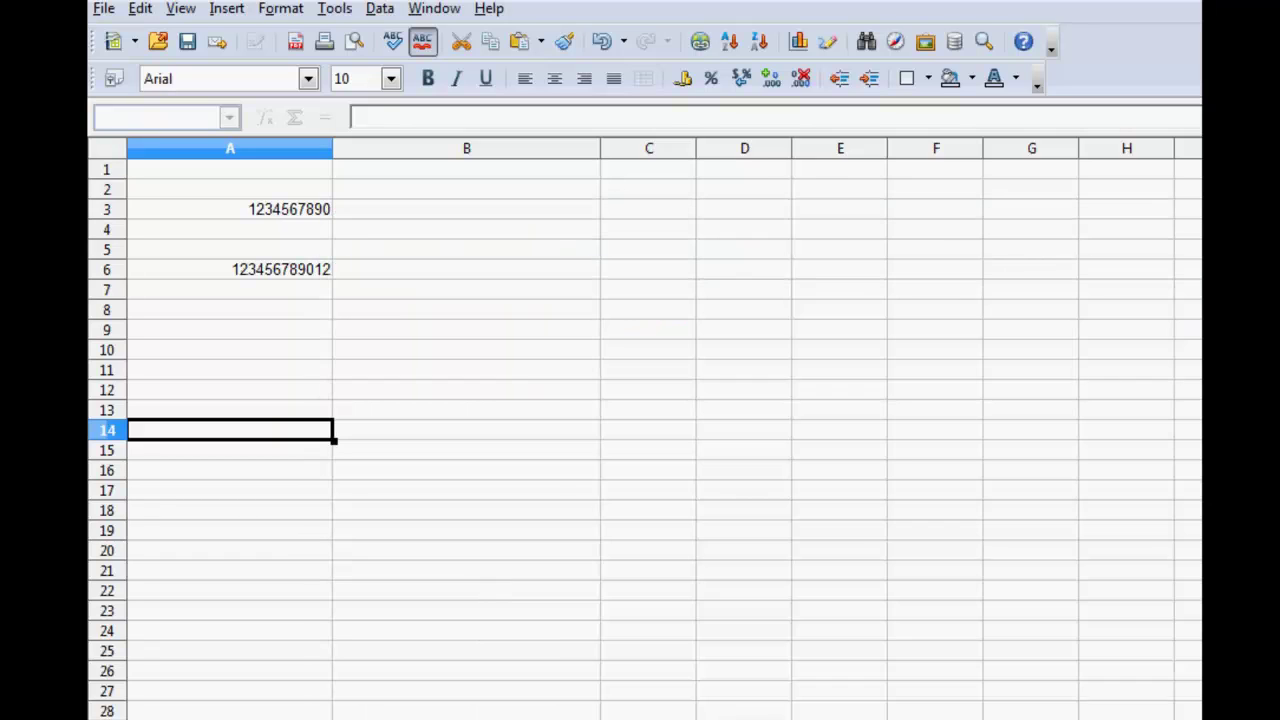
left_click(466, 209)
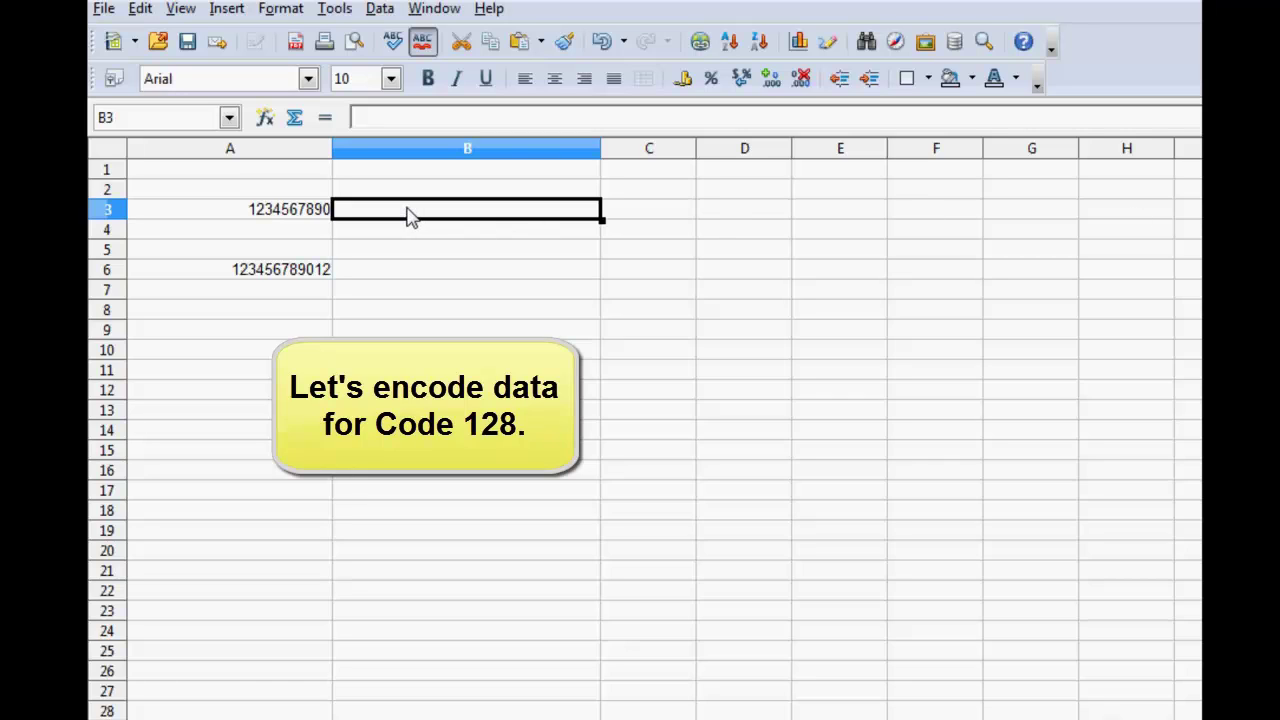
type("=CODE12")
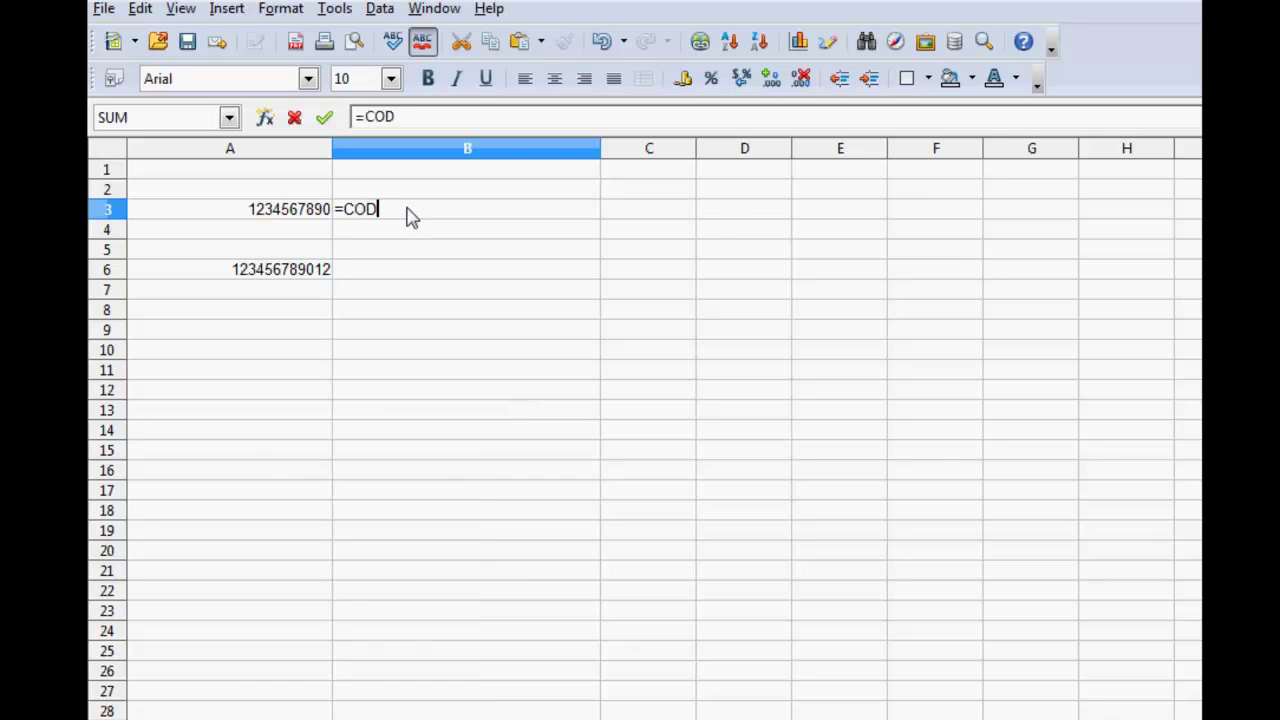
type("8(")
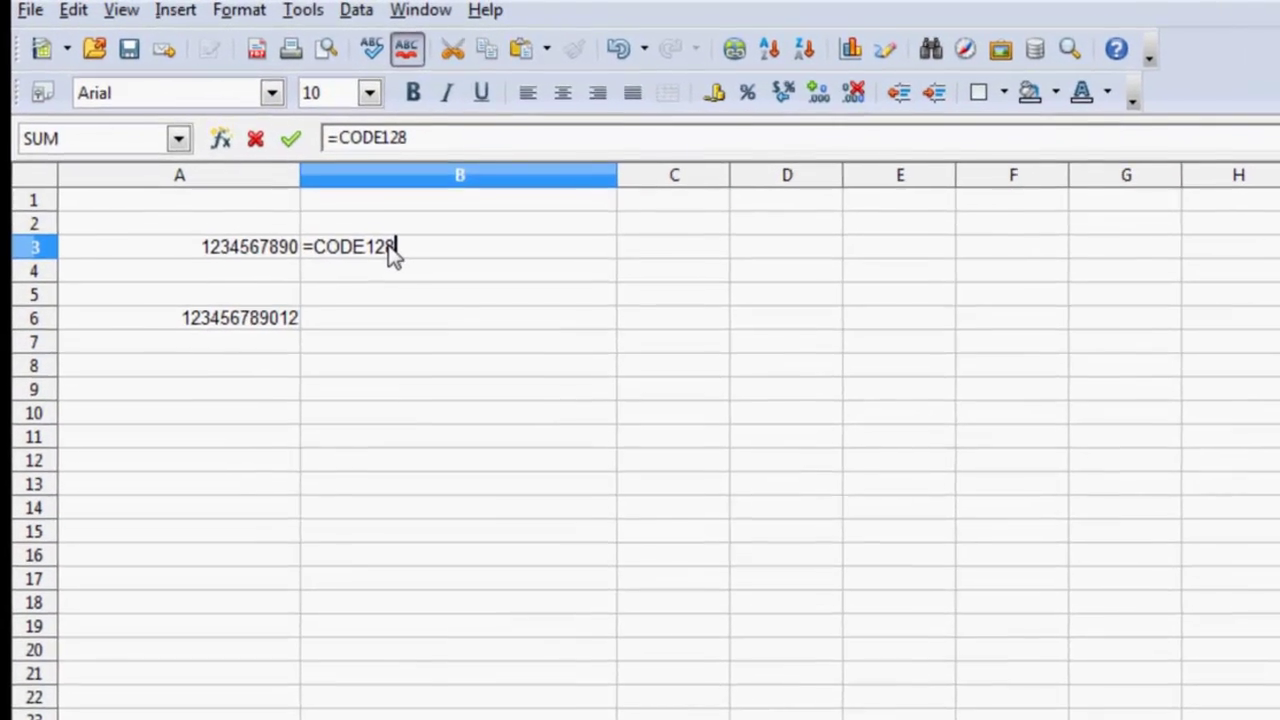
type("A")
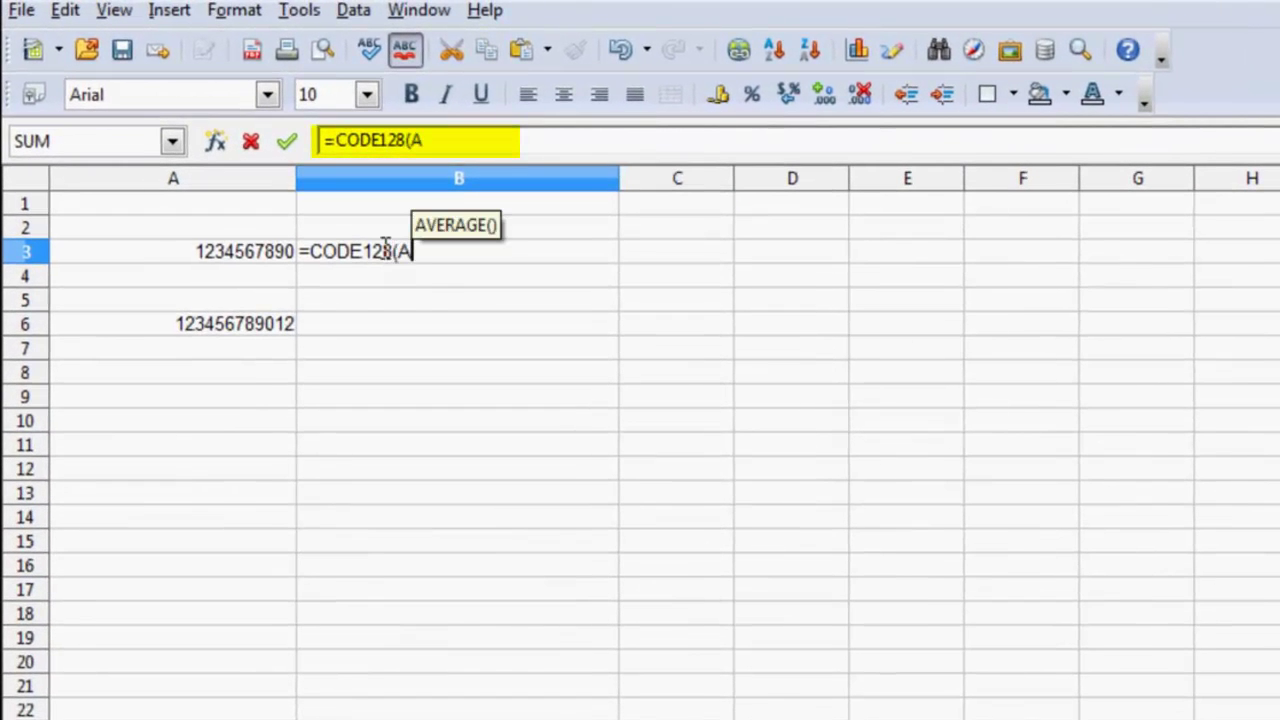
type("1")
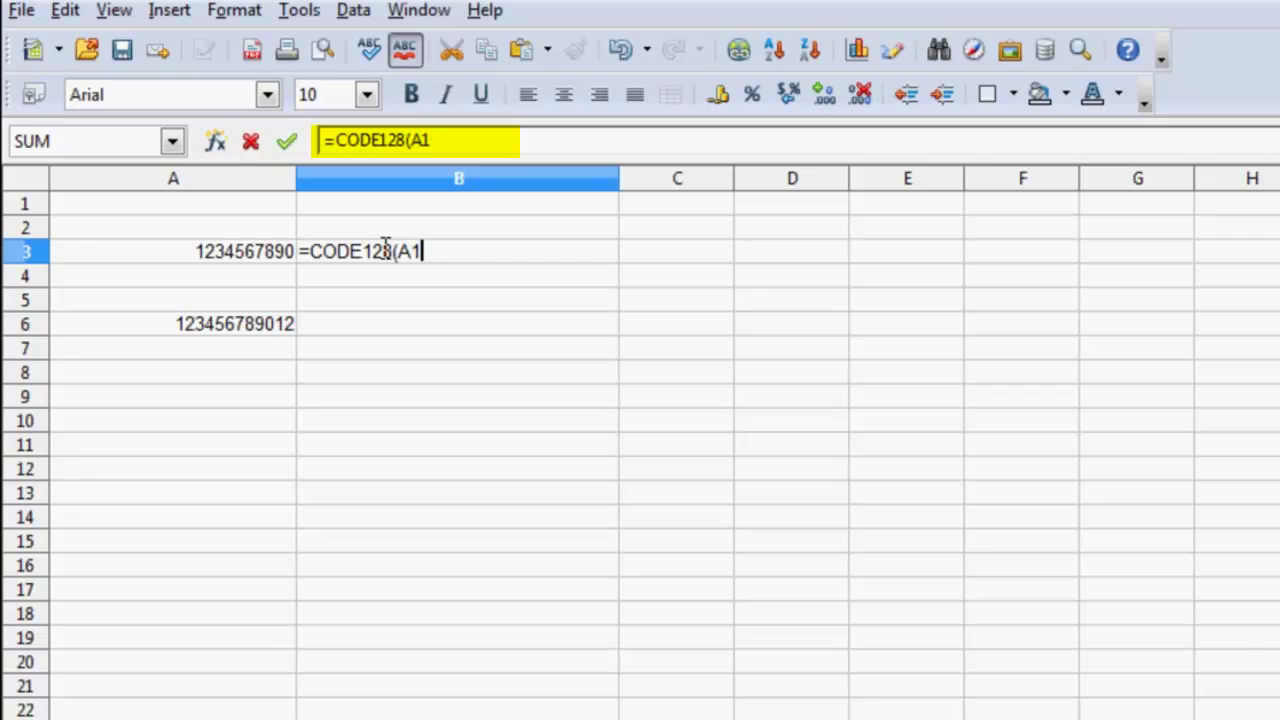
type(";0;0")
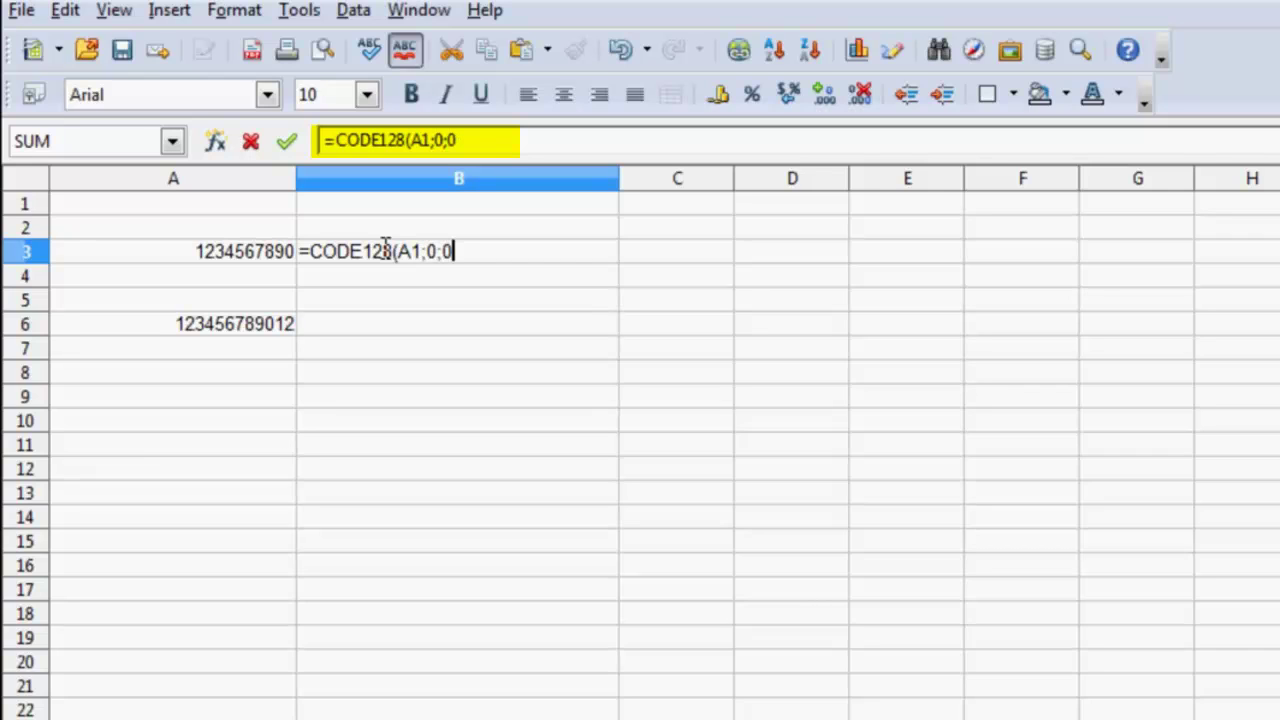
type(")A3")
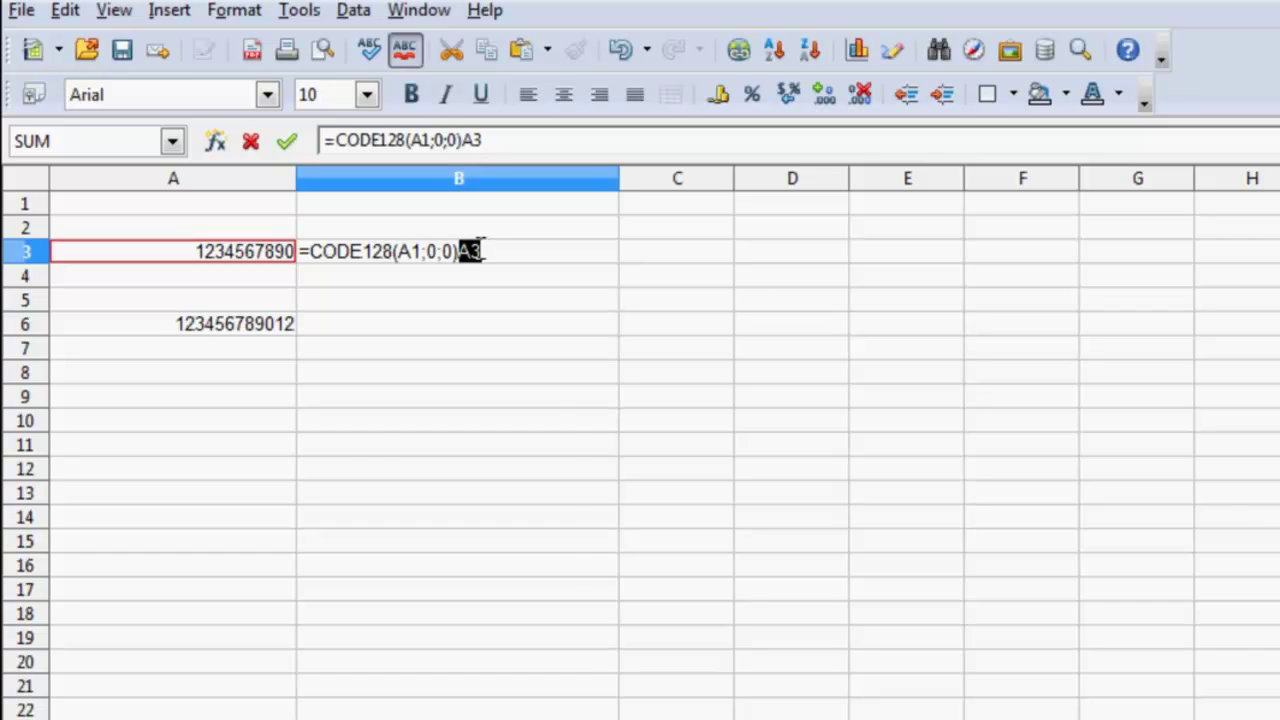
left_click(486, 251)
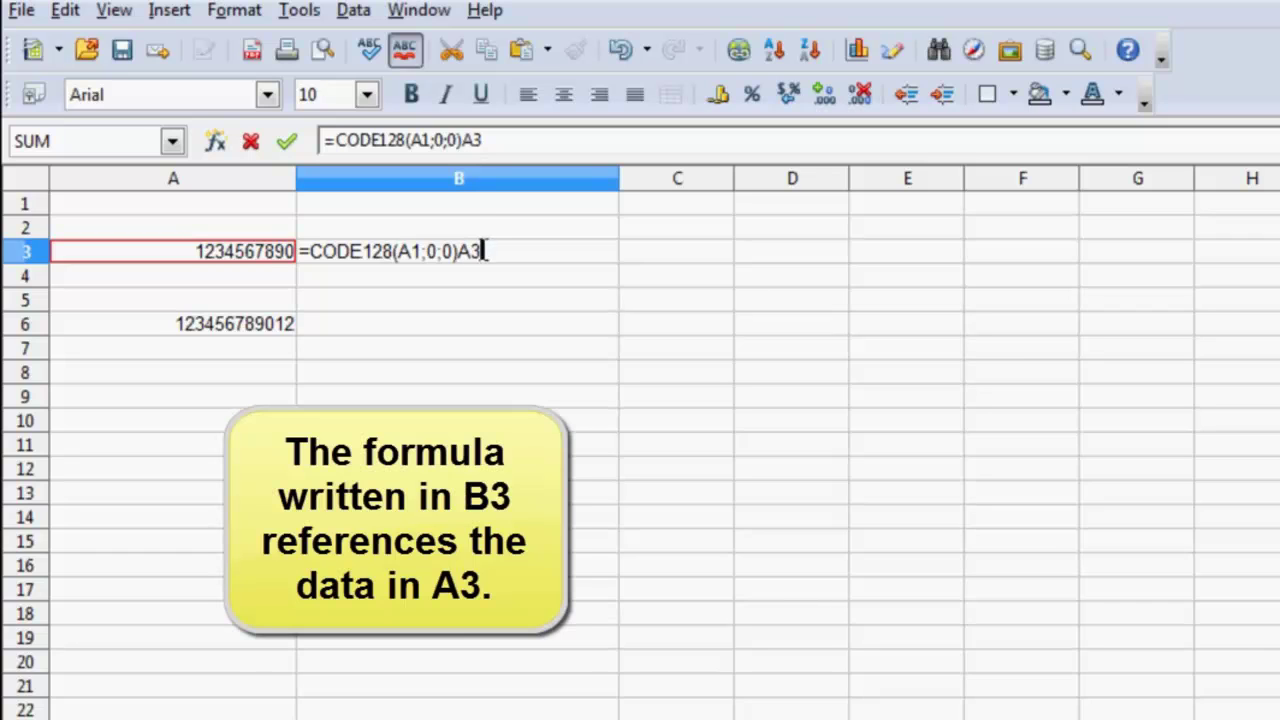
key("BackSpace")
key("BackSpace")
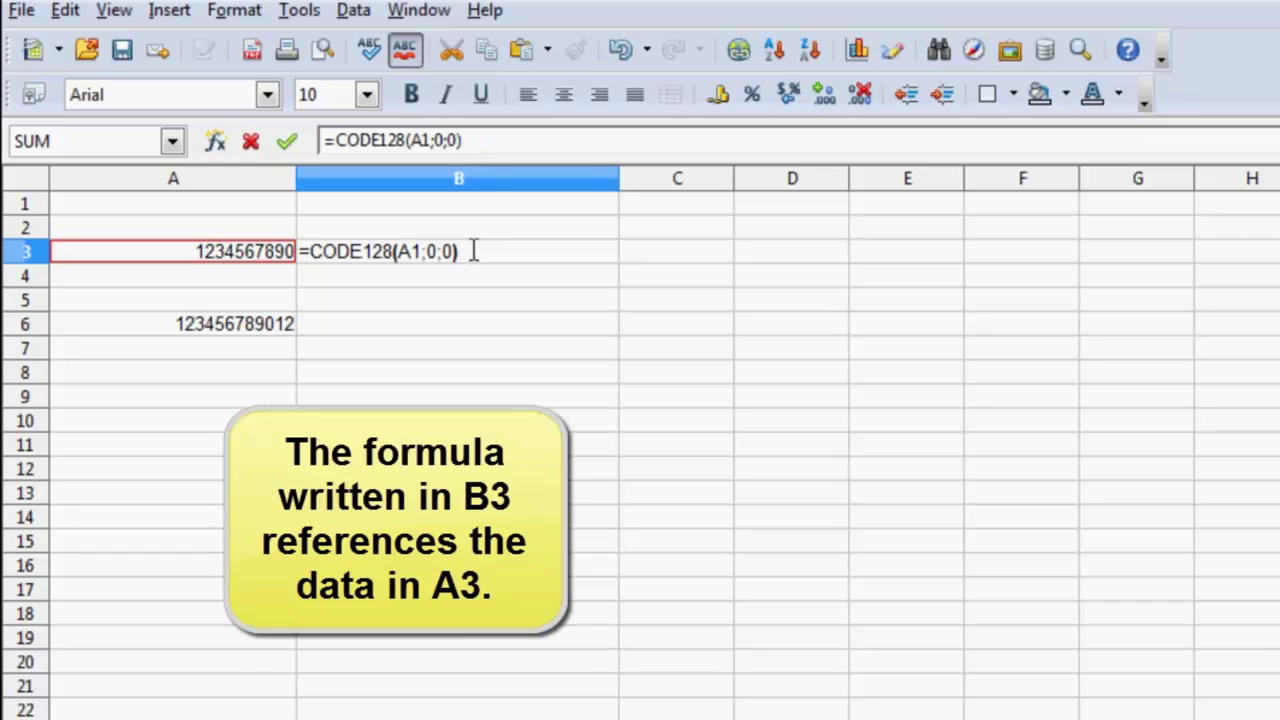
left_click(419, 251)
key("BackSpace")
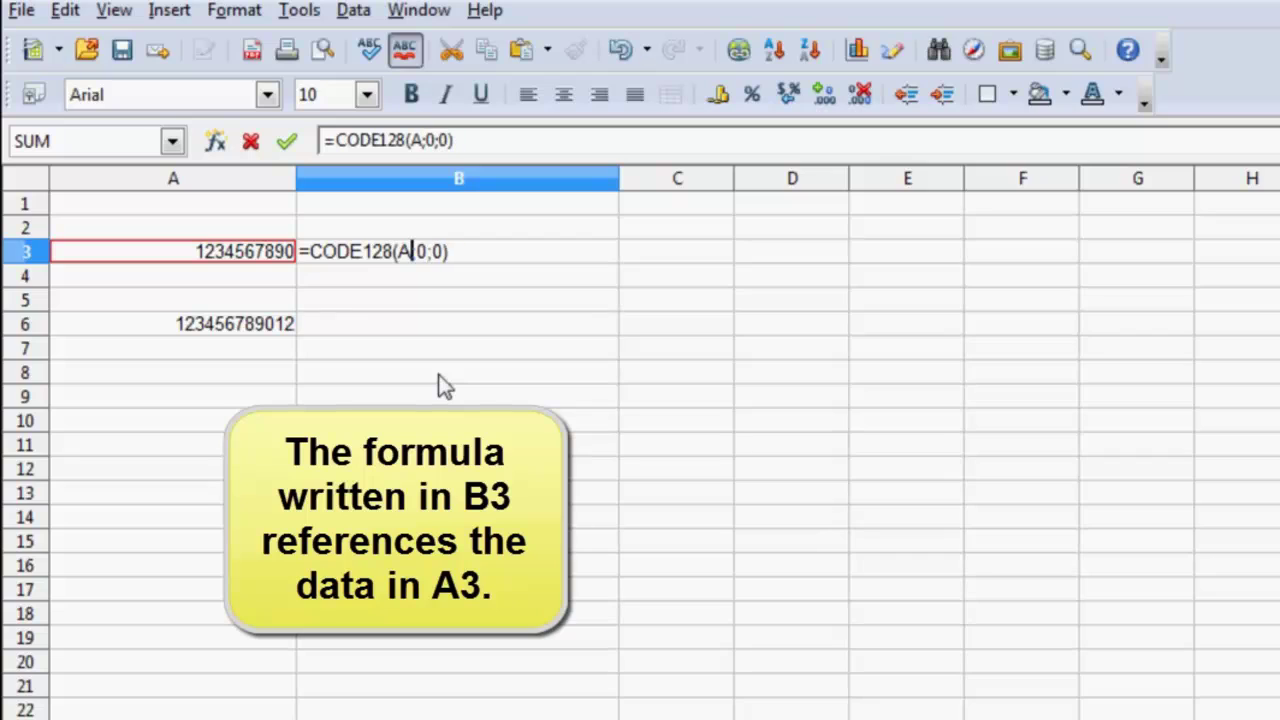
type("3")
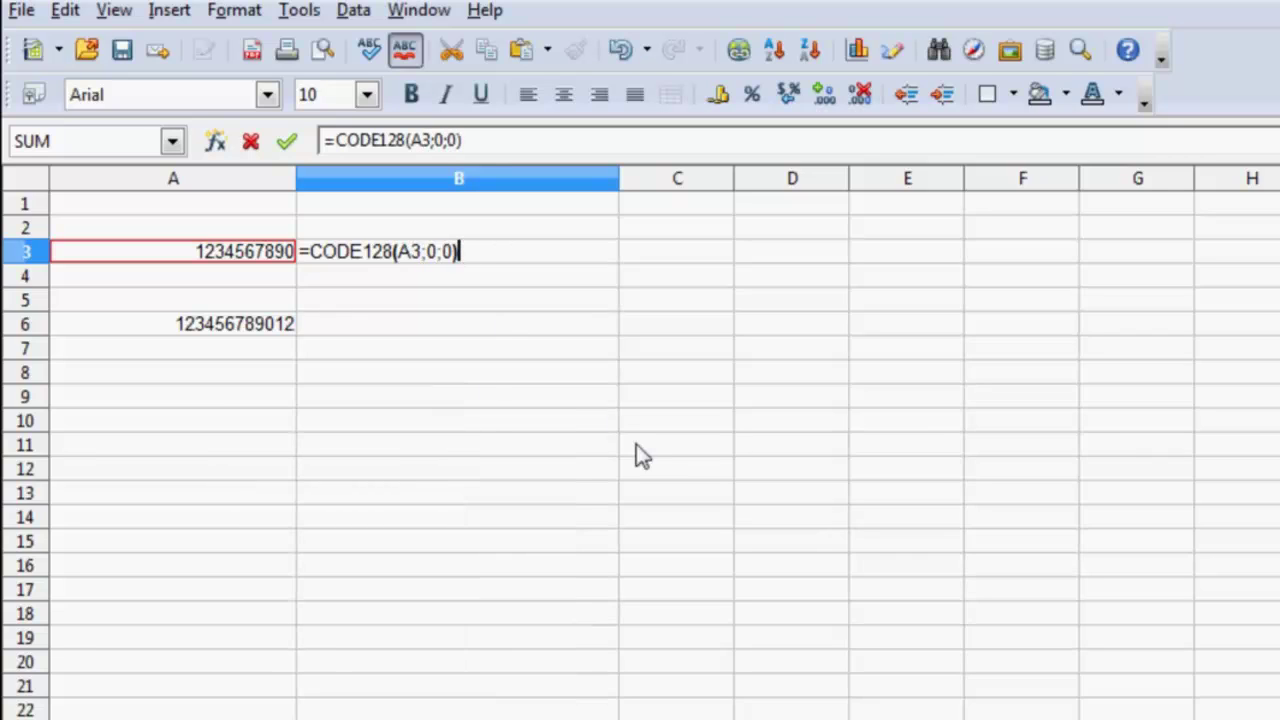
key("Return")
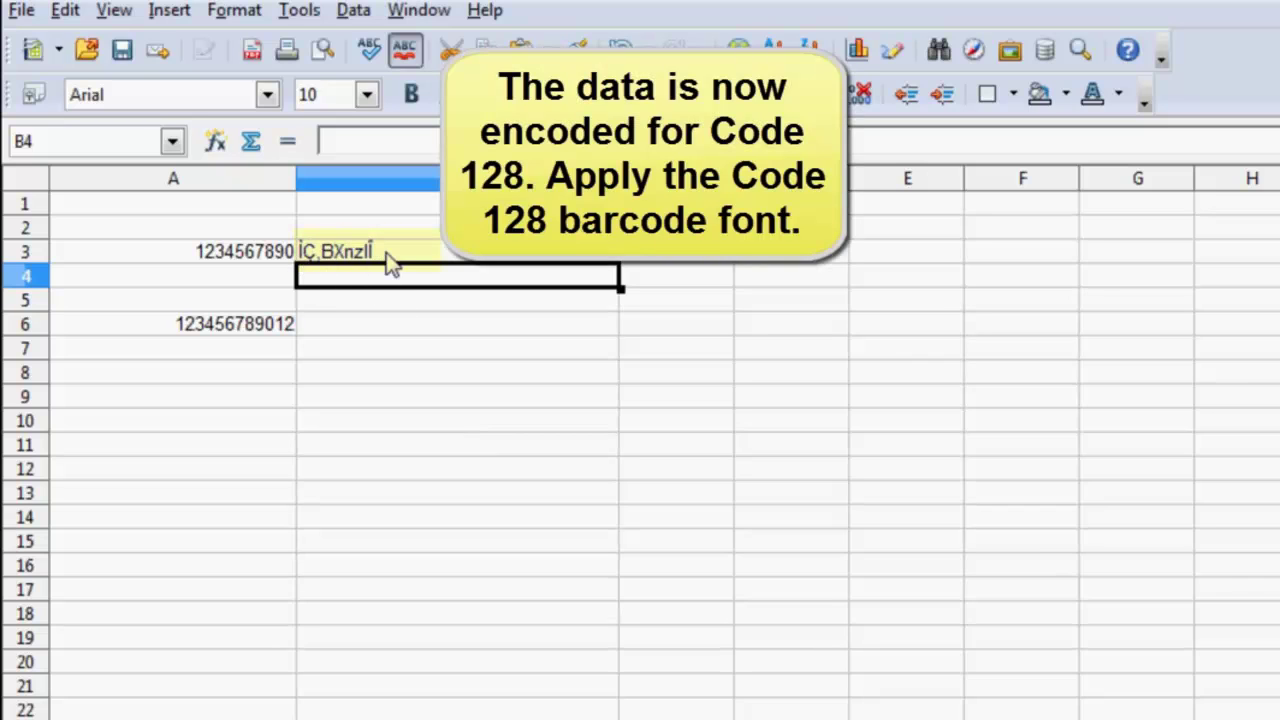
- Set B3's font to IDAutomationC128L and make row 3 taller so the barcode shows
left_click(447, 263)
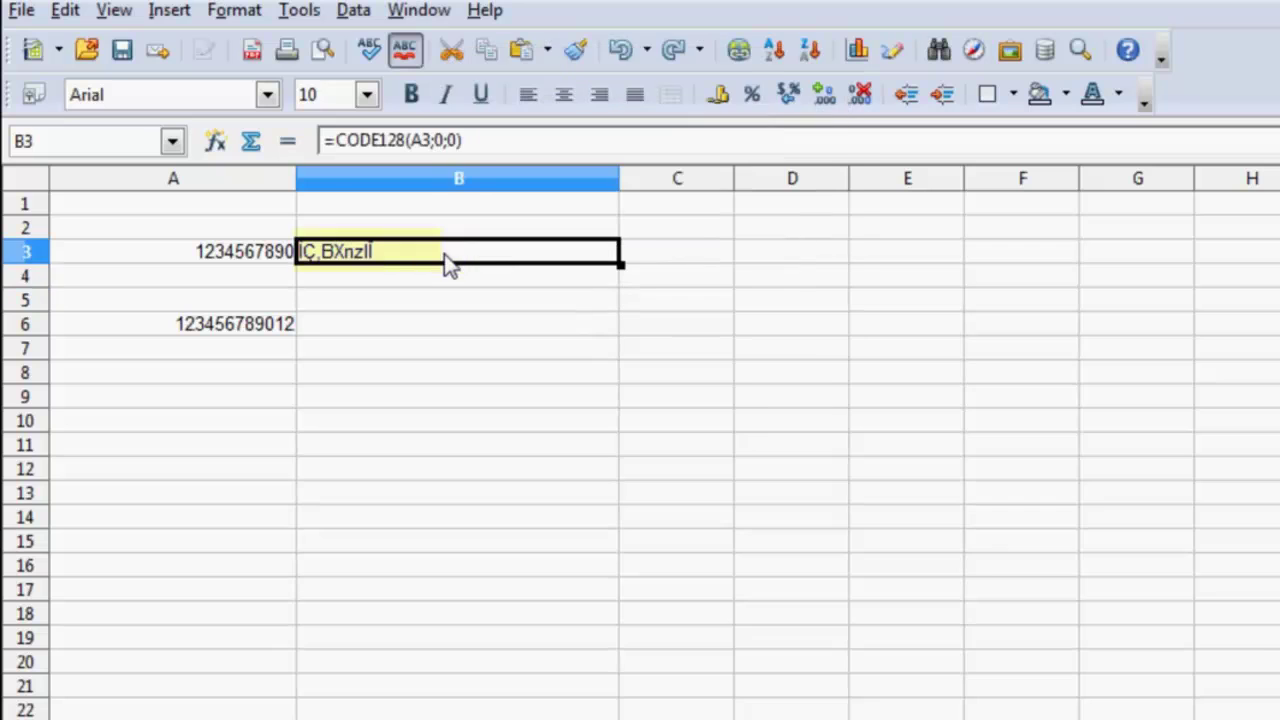
left_click(160, 94)
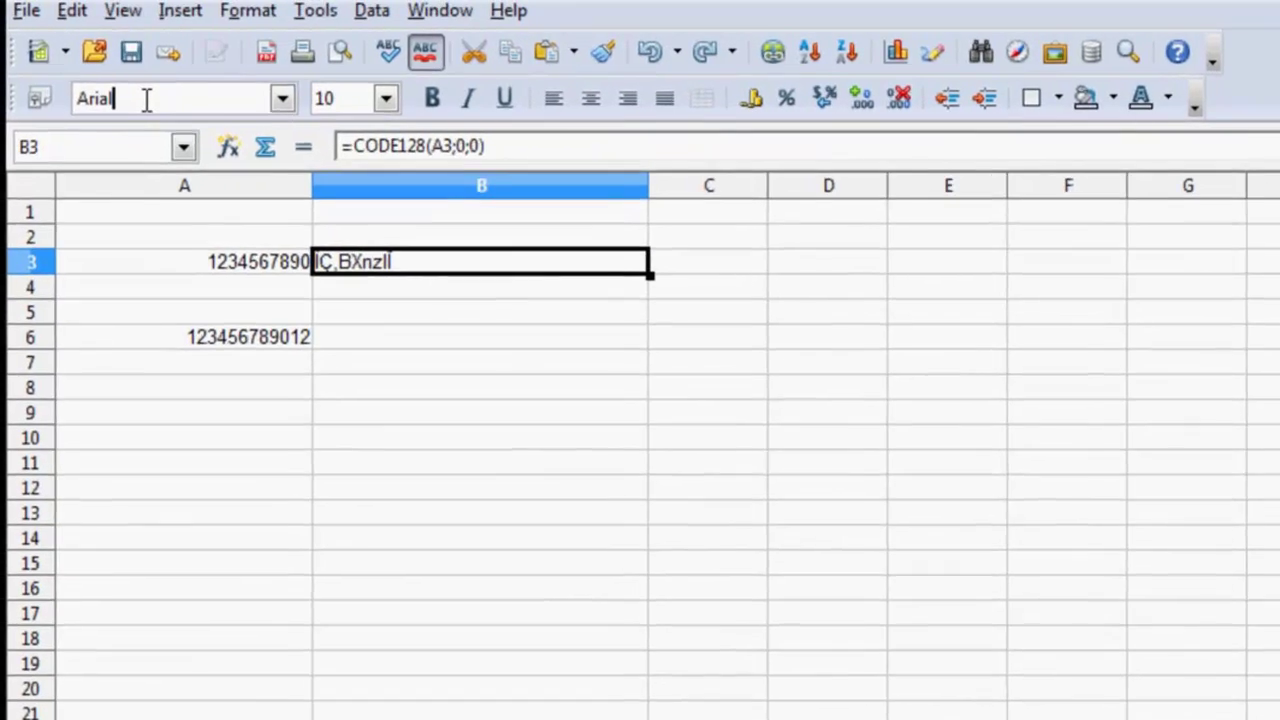
double_click(146, 100)
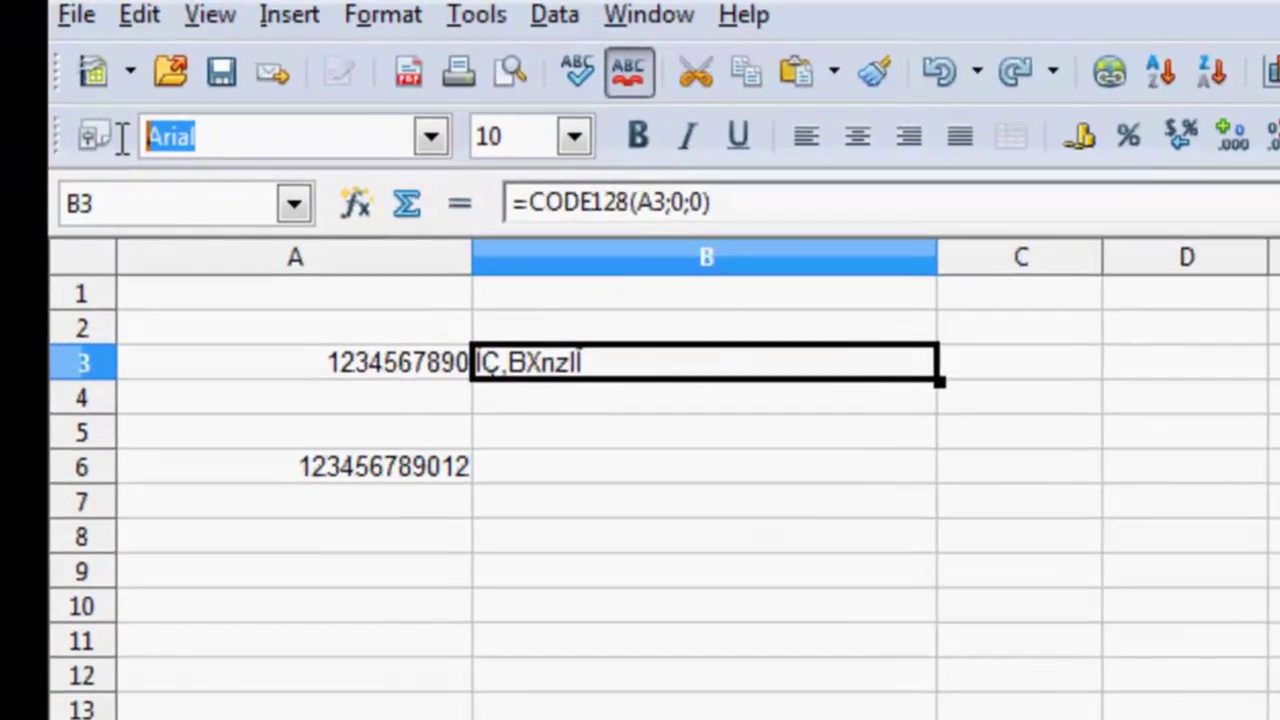
type("IDAutomation ")
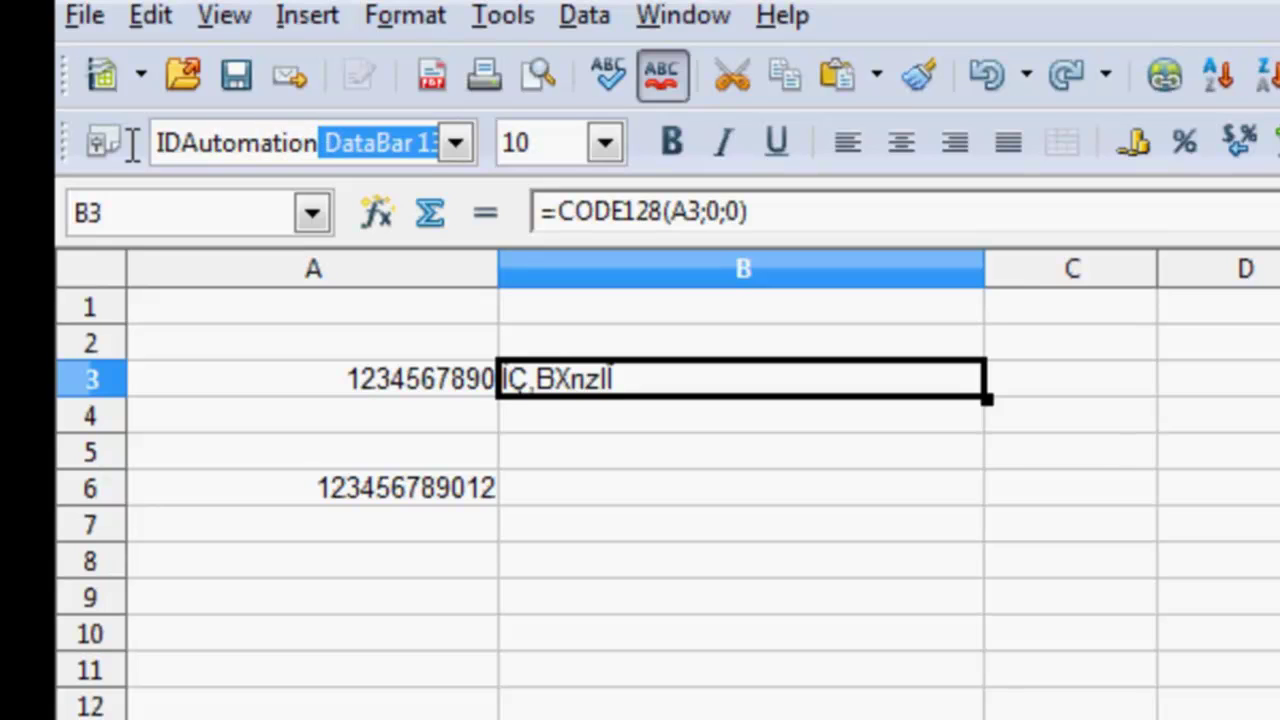
type("C")
key("Return")
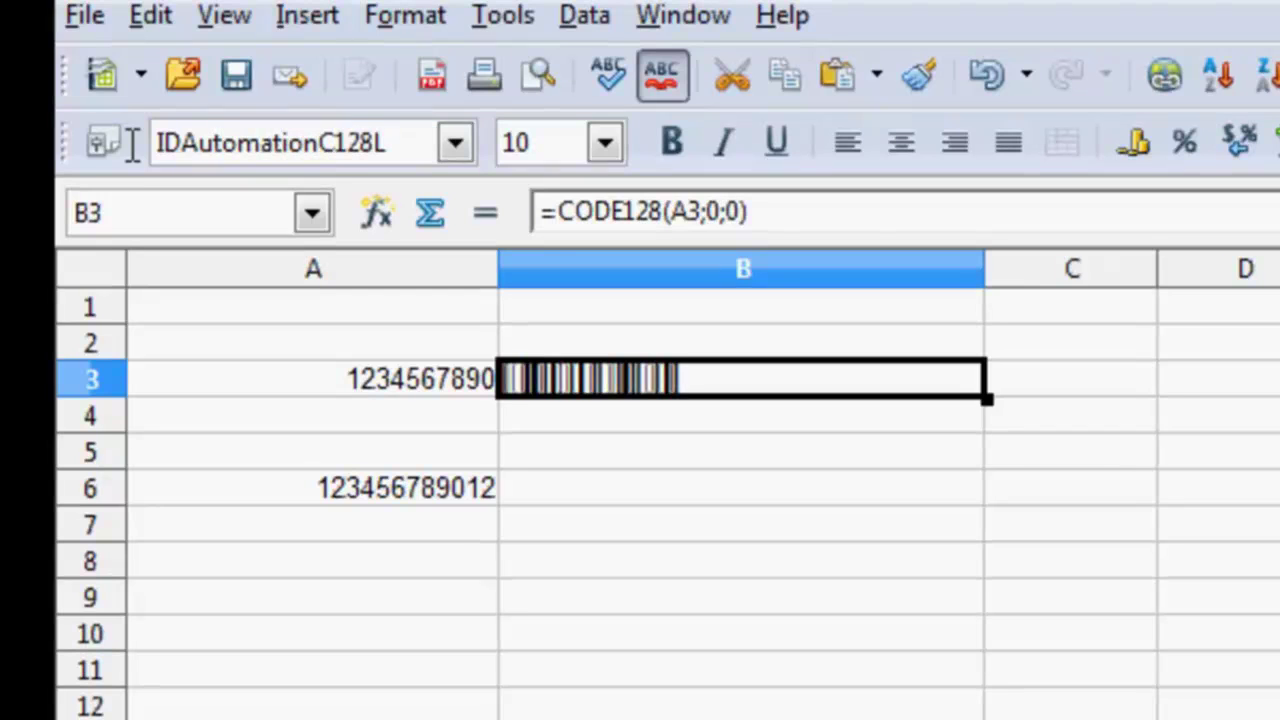
left_click_drag(92, 398, 82, 467)
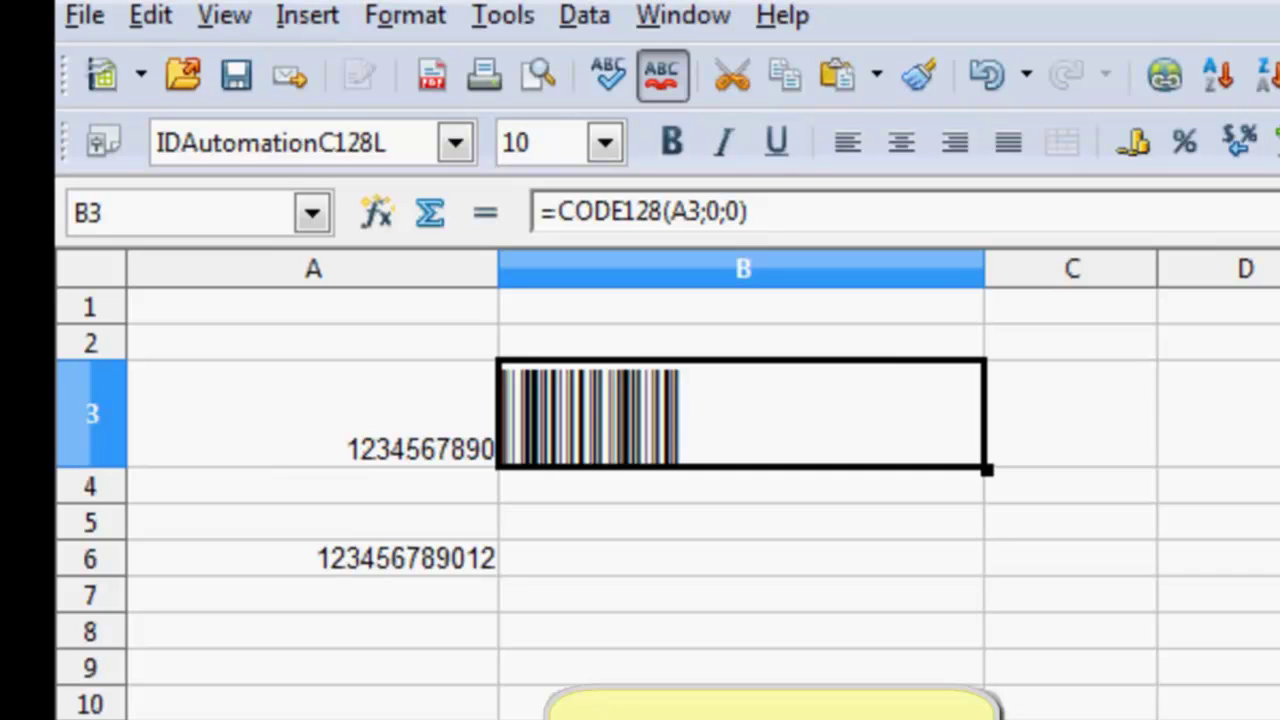
key("Down")
key("Down")
key("Down")
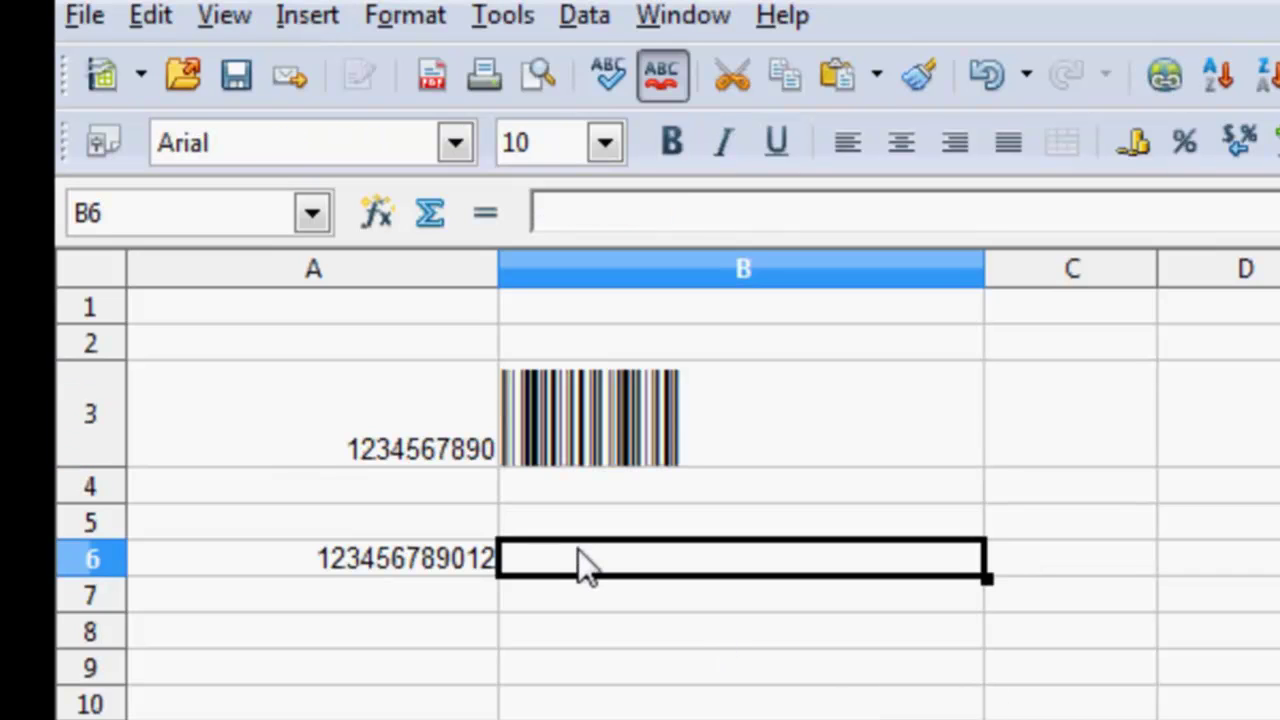
type("=")
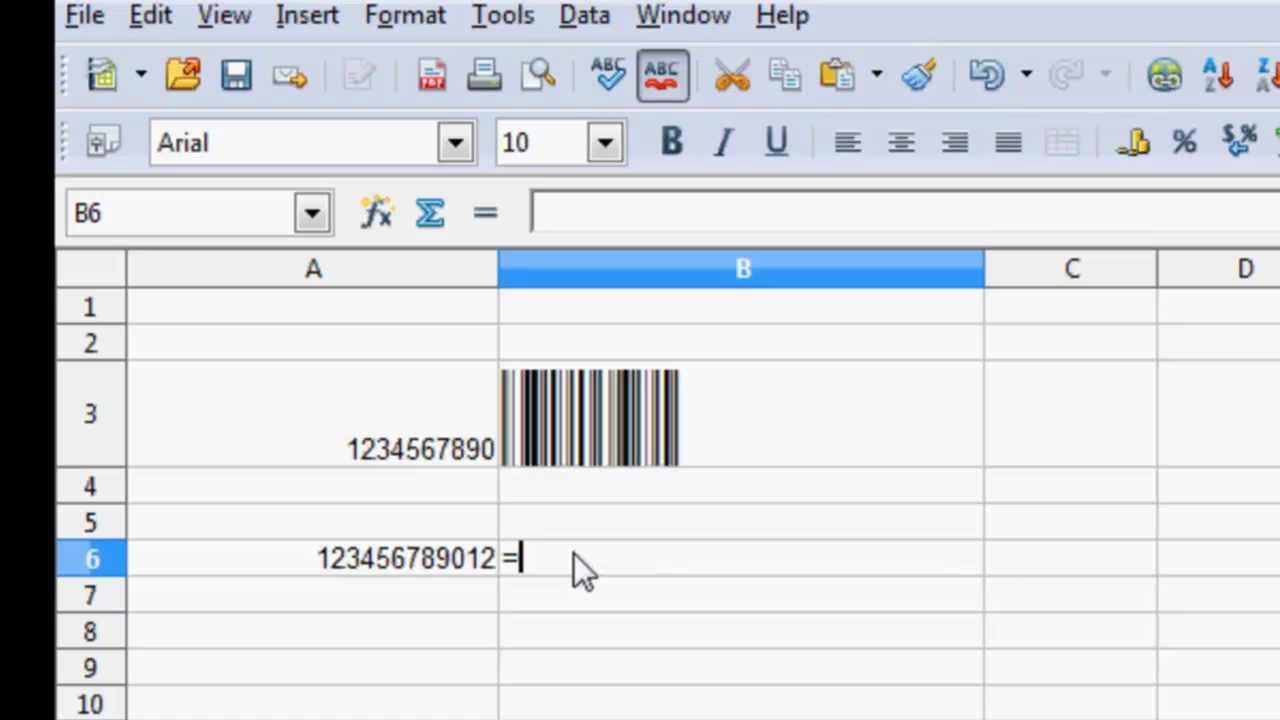
type("UPC")
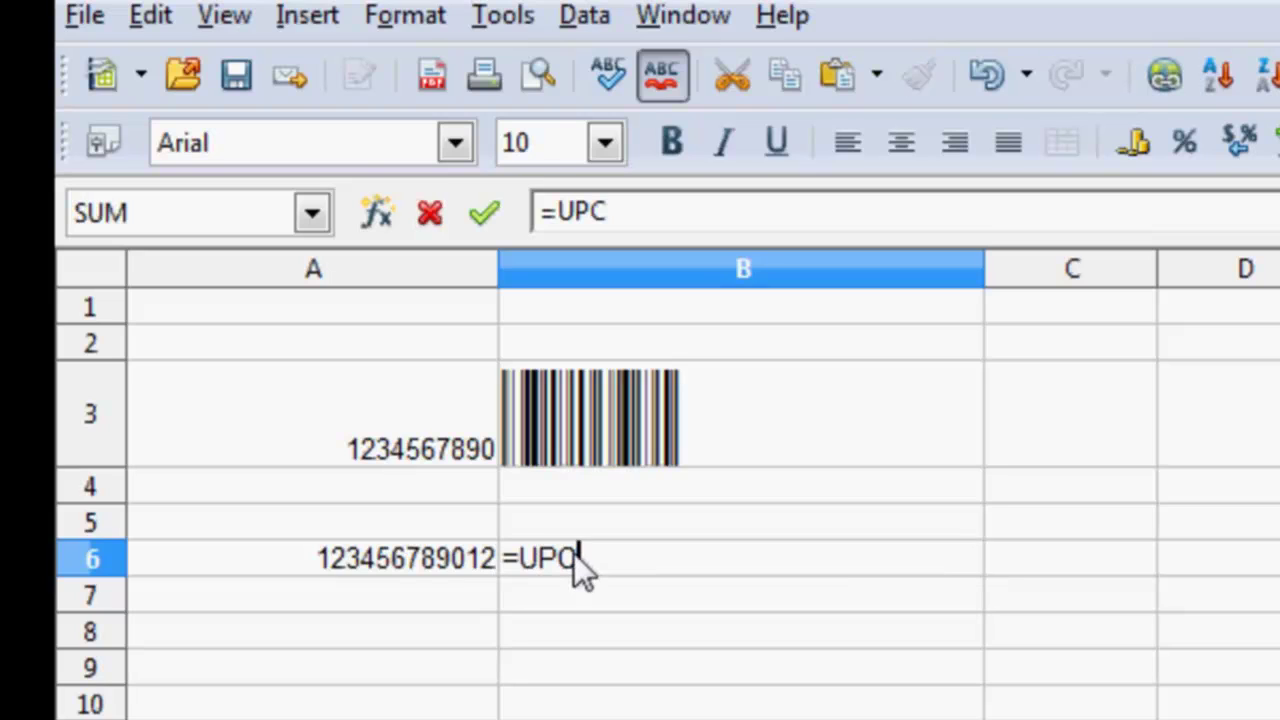
type("a(")
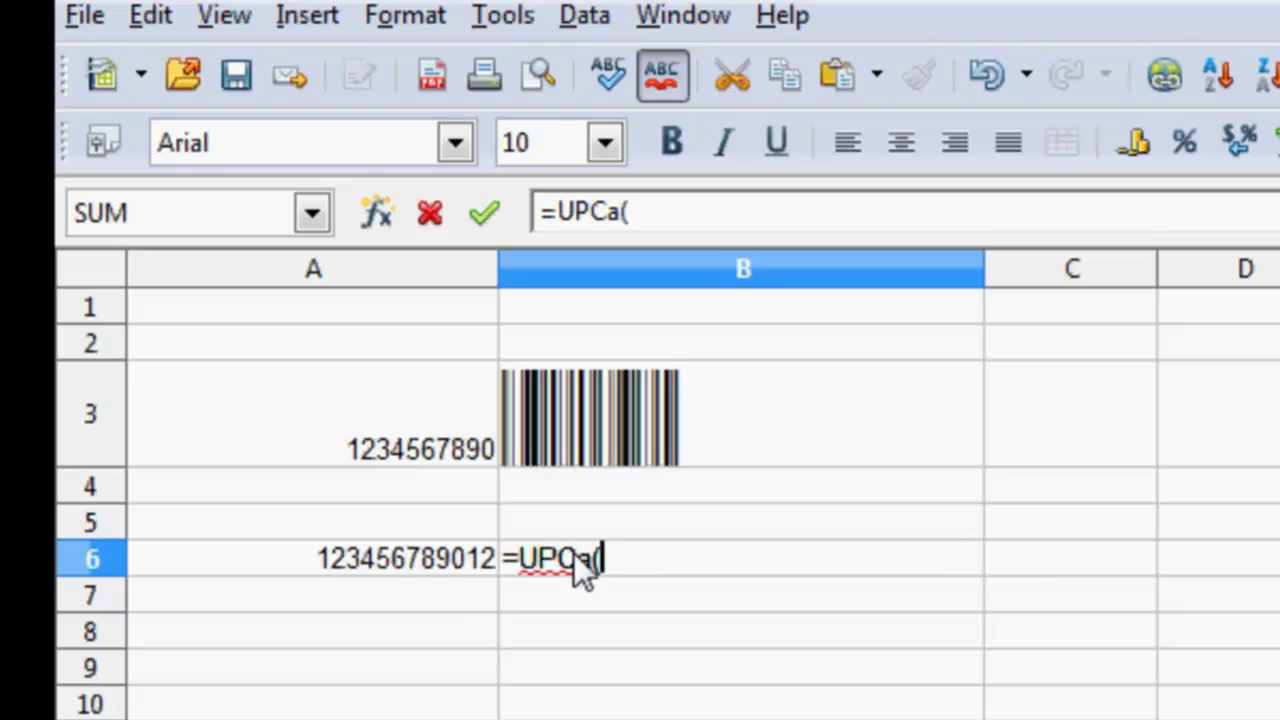
type("A6")
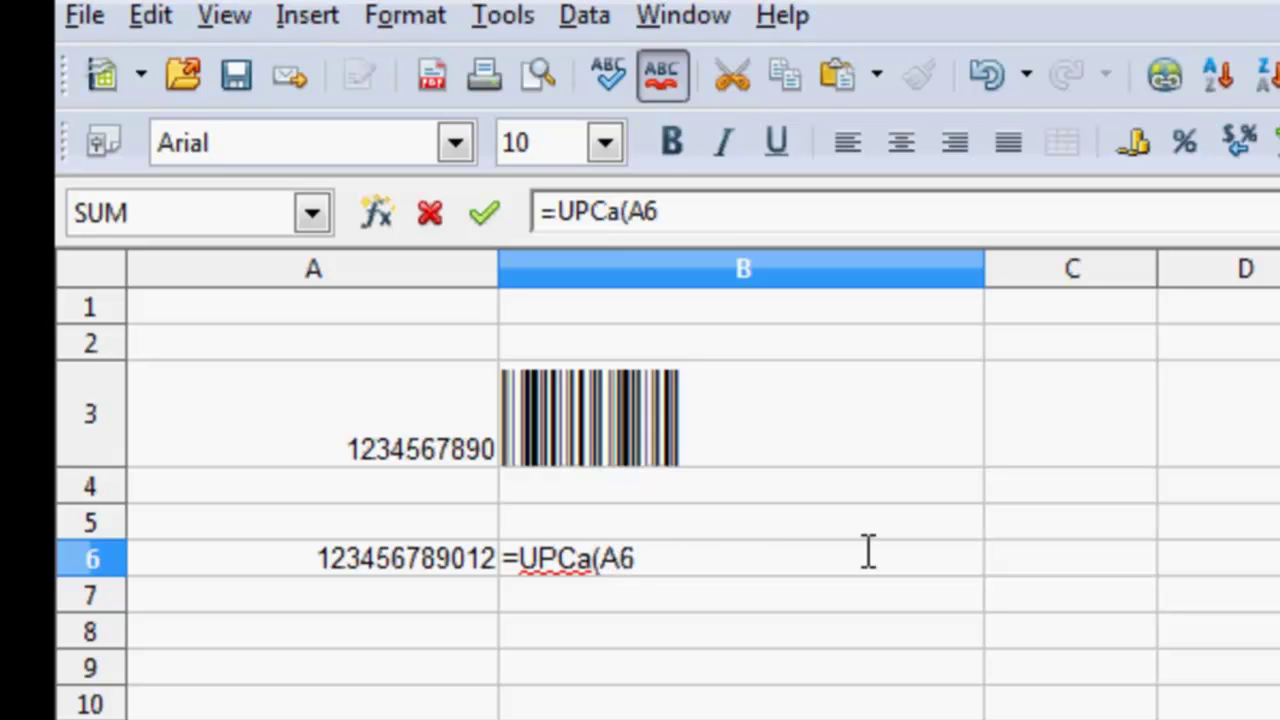
type(")")
key("Return")
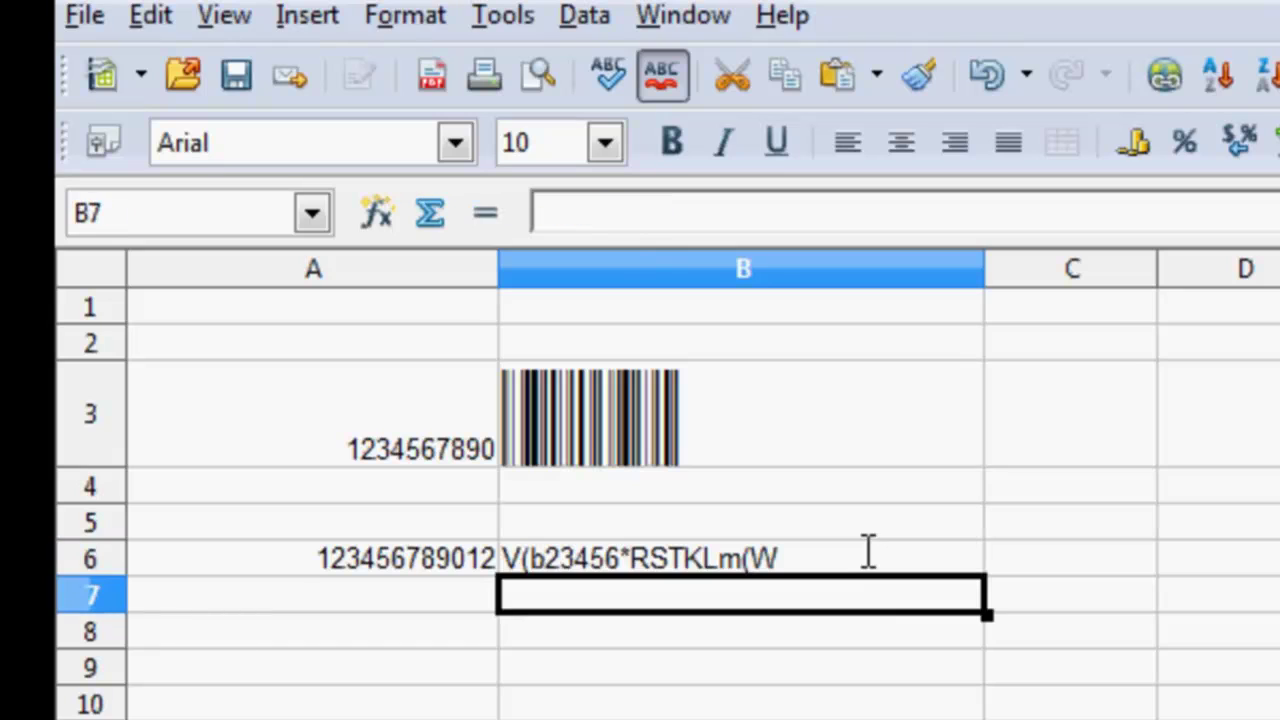
left_click(811, 562)
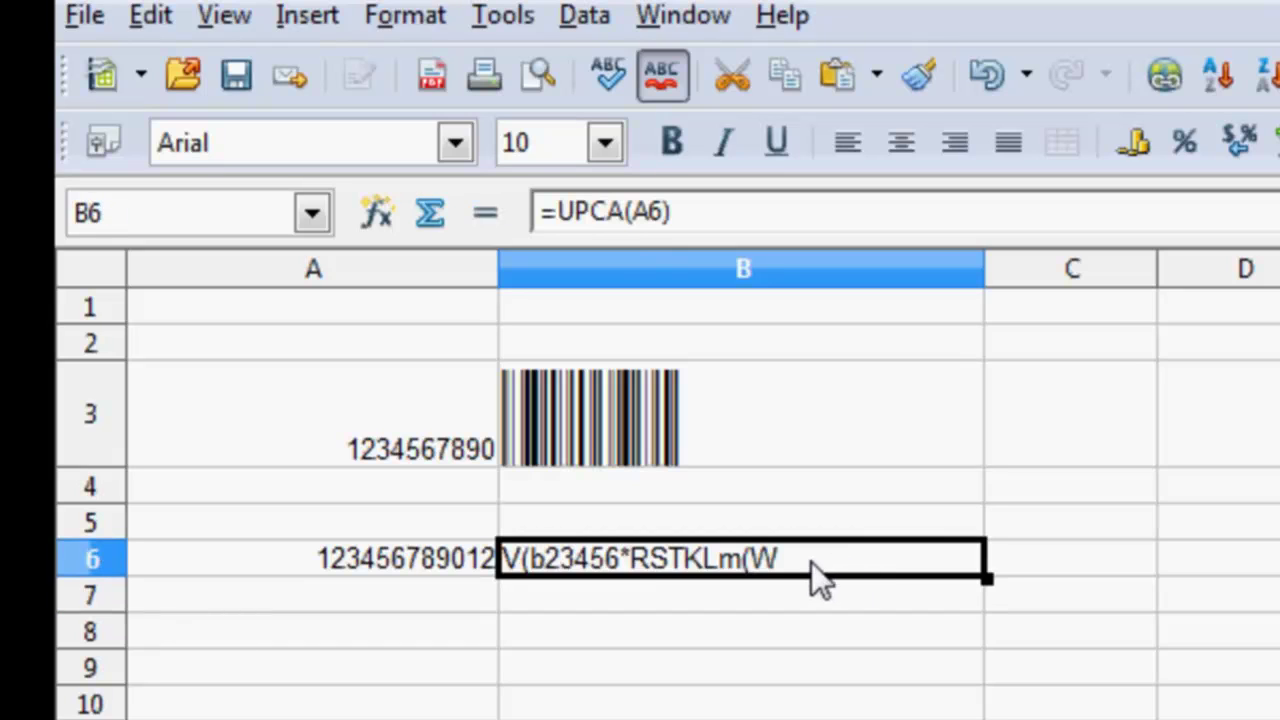
- Set B6's font to IDAutomationUPCEANL and raise row 6 to 0.75" high
left_click(260, 143)
left_click_drag(237, 143, 106, 148)
type("IDAutomati")
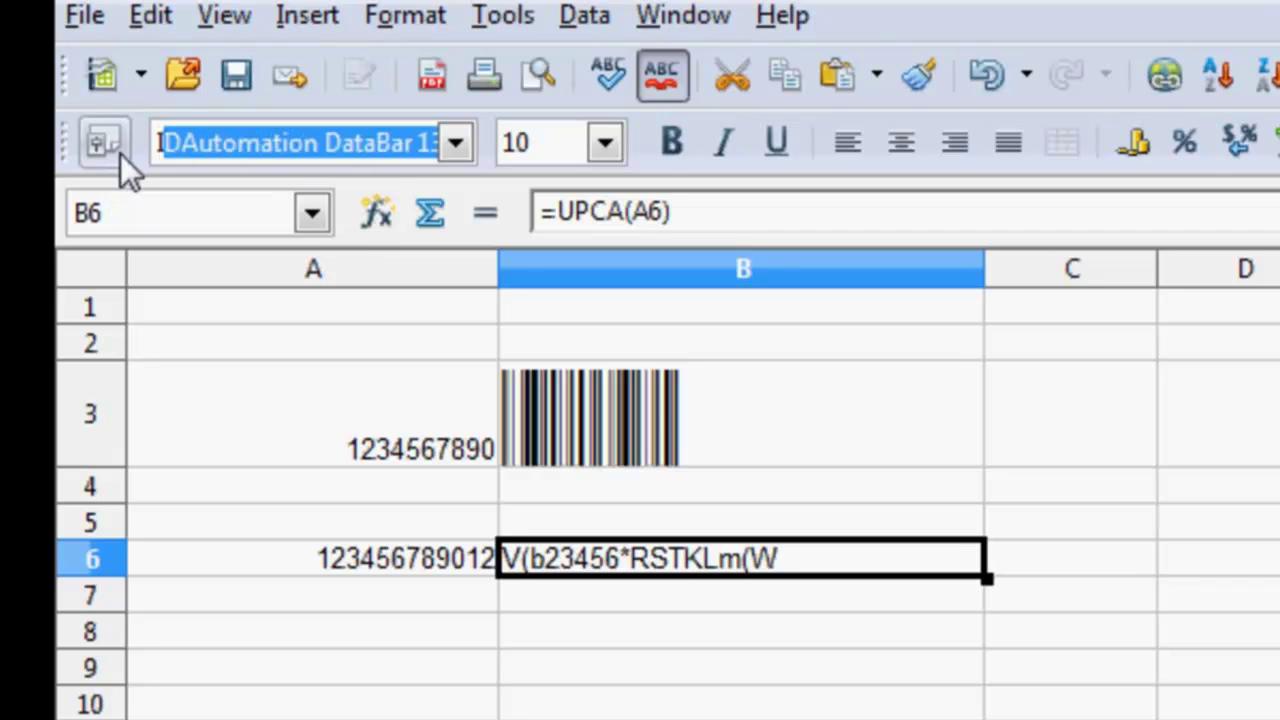
type("on ")
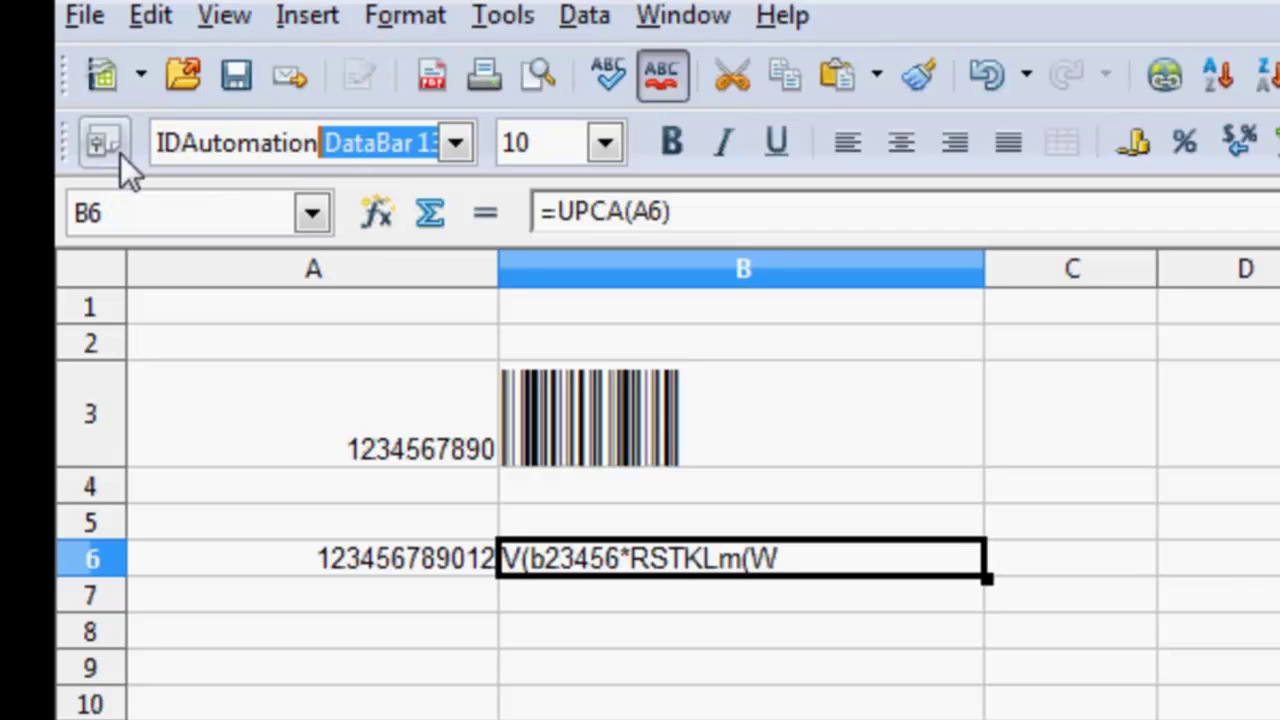
type("E")
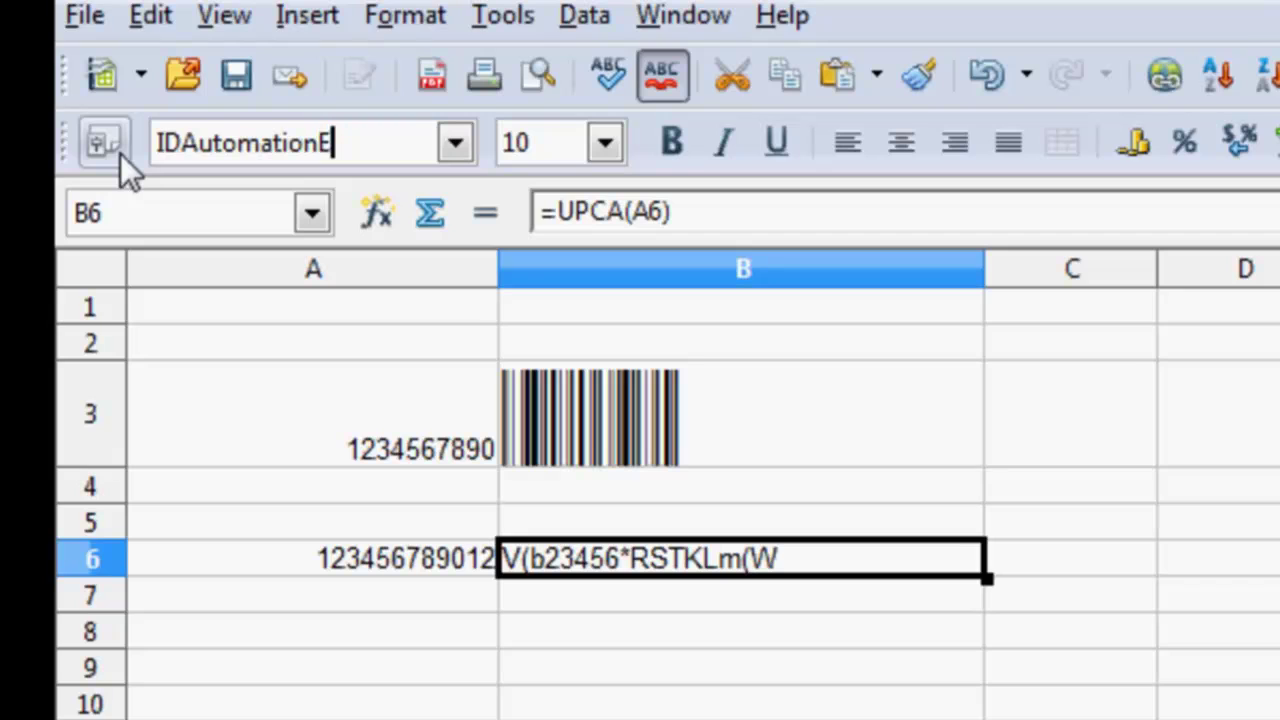
key("BackSpace")
type("UPCEANL")
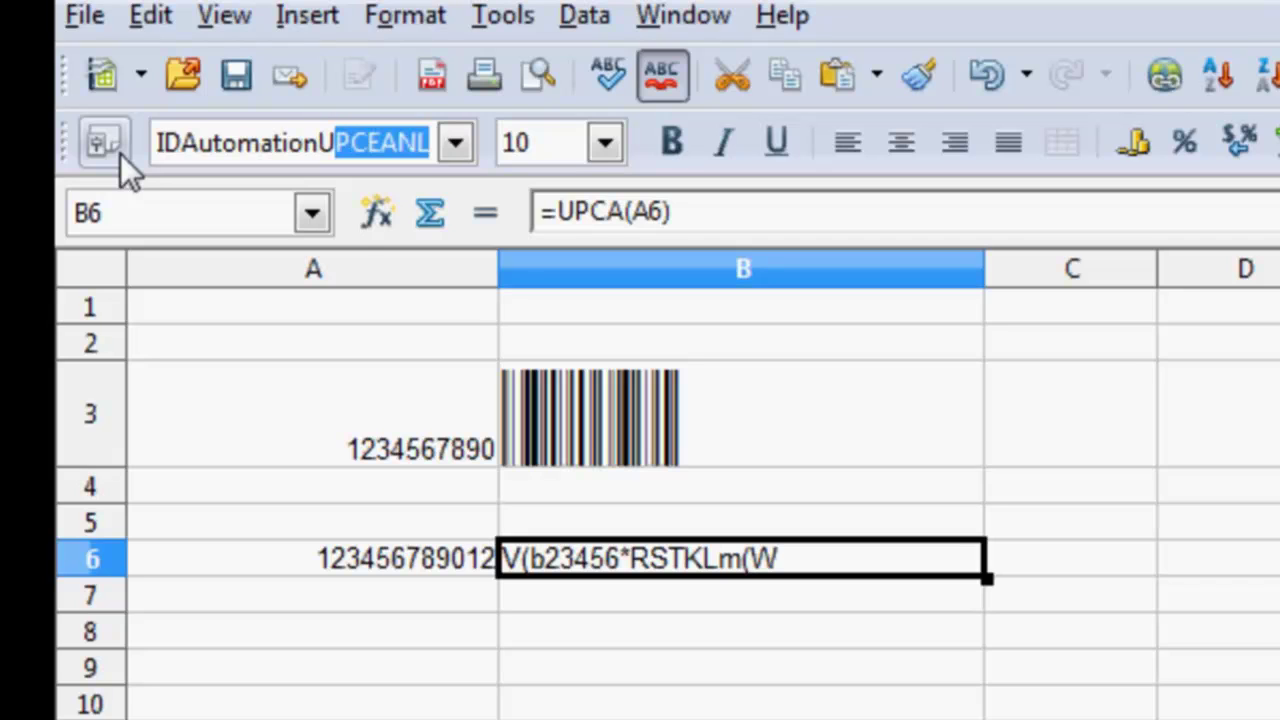
key("Return")
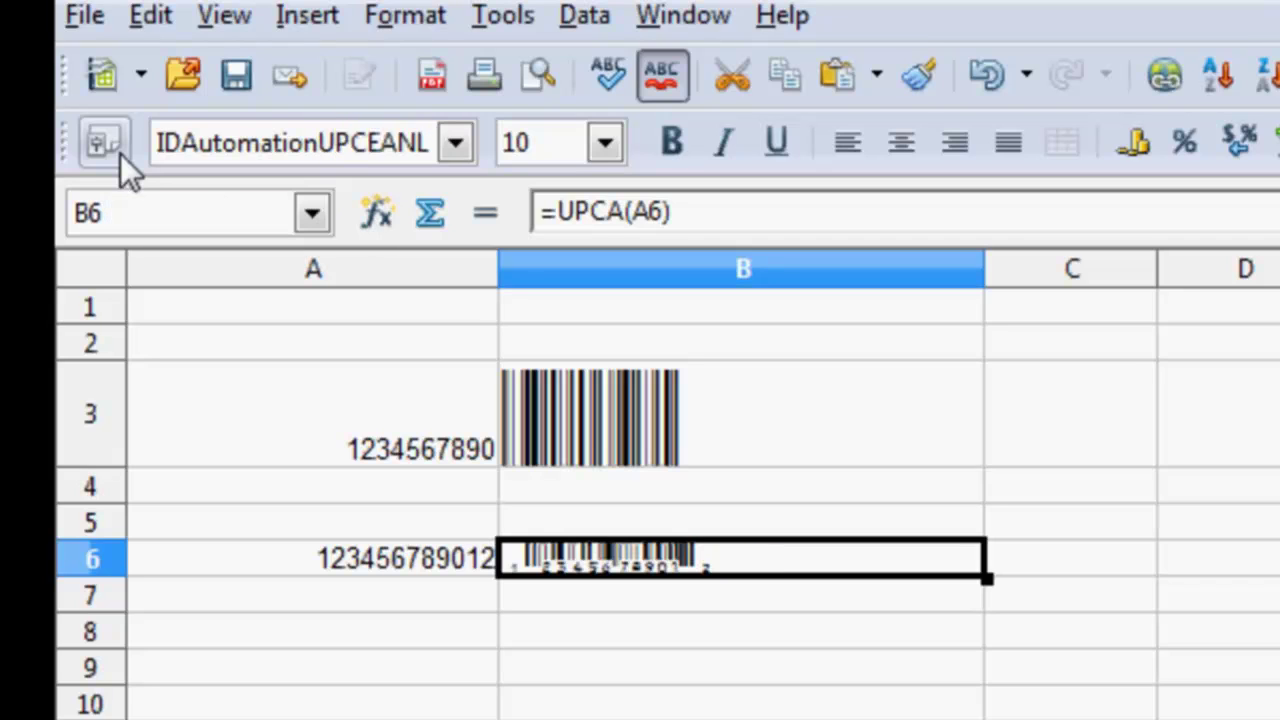
left_click_drag(98, 576, 94, 697)
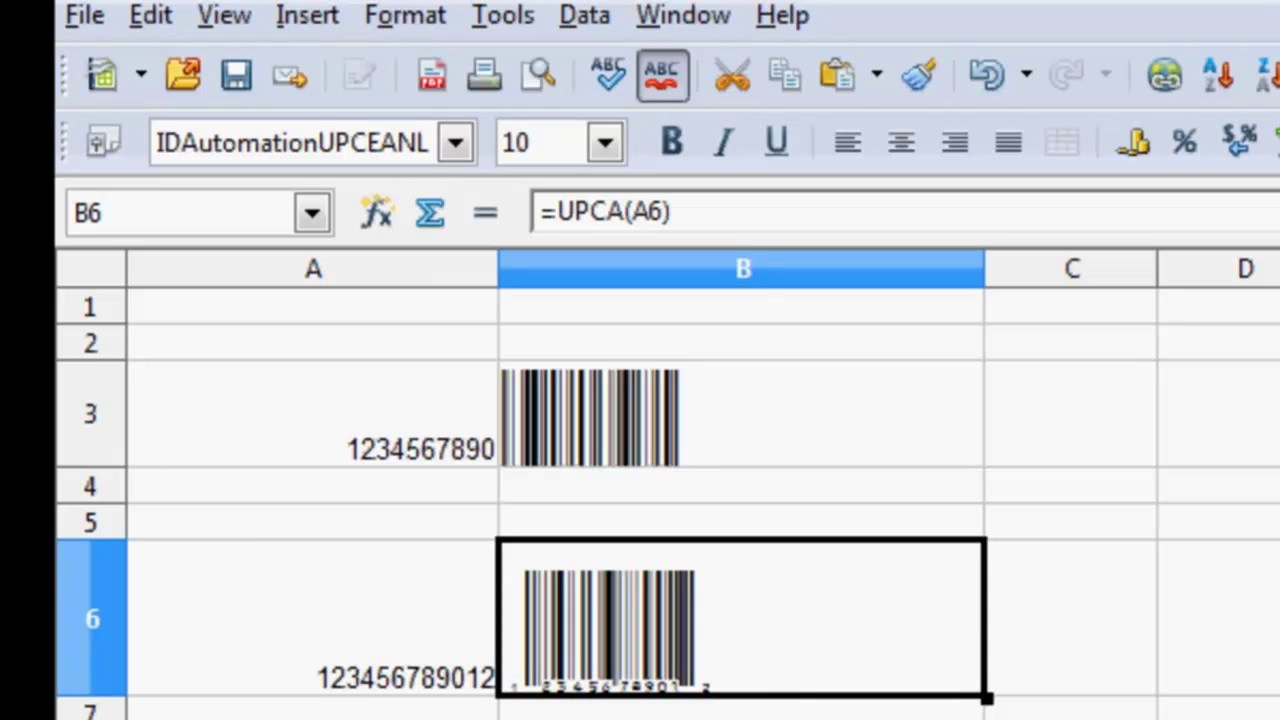